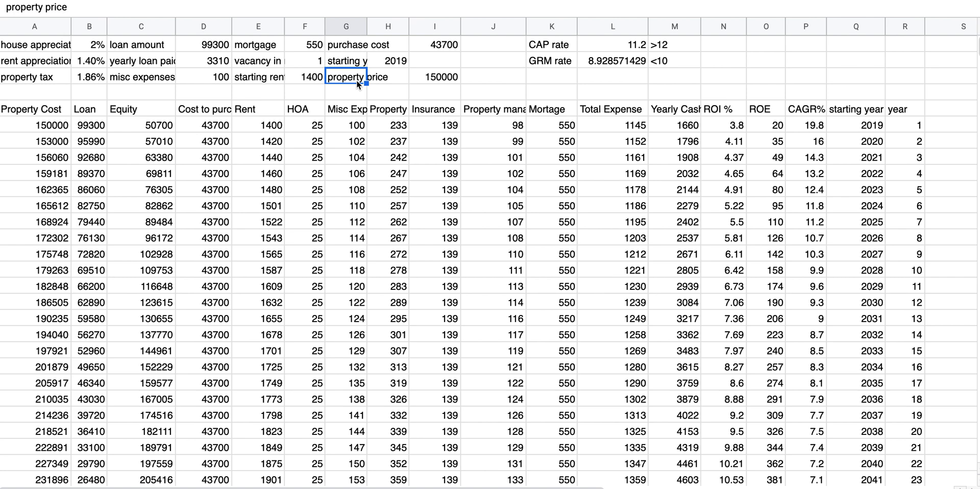
# Examine the assumptions in row 3, from property tax across to starting rent and property price
pyautogui.press('Left')
pyautogui.press('Left')
pyautogui.press('Left')
pyautogui.press('Left')
pyautogui.press('Left')
pyautogui.press('Left')
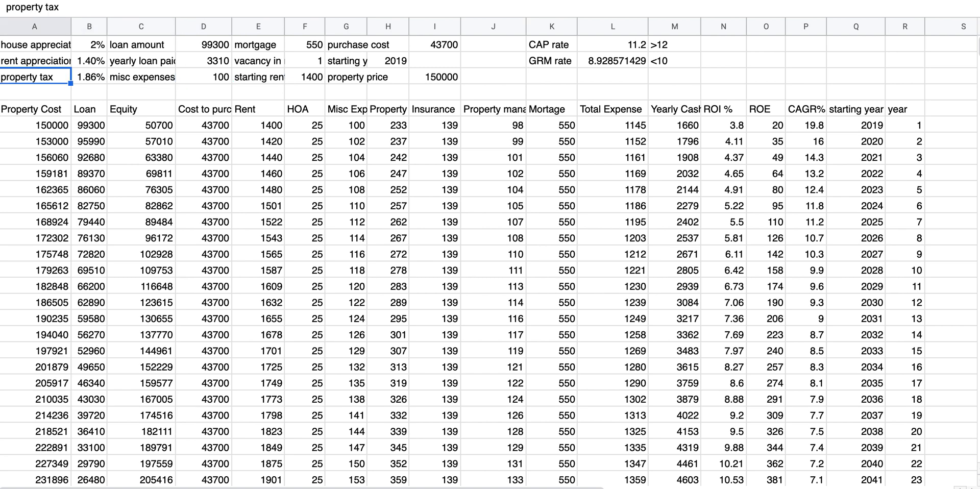
pyautogui.press('Right')
pyautogui.press('Right')
pyautogui.press('Right')
pyautogui.press('Right')
pyautogui.press('Right')
pyautogui.press('Right')
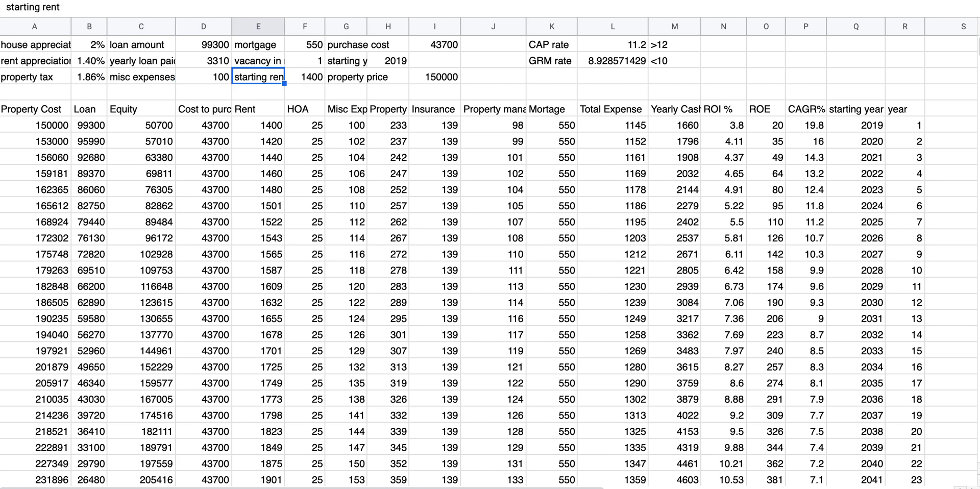
pyautogui.press('Right')
pyautogui.press('Right')
pyautogui.press('Left')
pyautogui.press('Left')
pyautogui.press('Right')
pyautogui.press('Right')
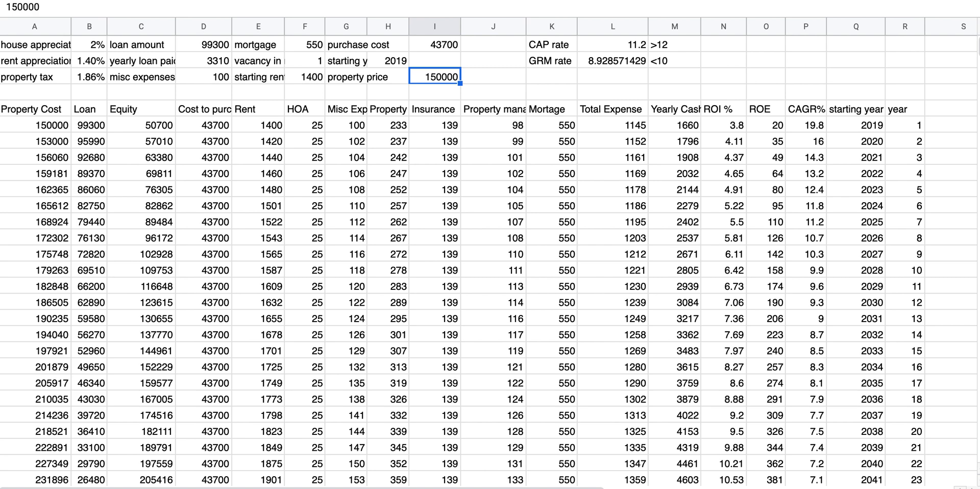
# Select the whole block of input assumptions, A1:I3, to review it
pyautogui.press('Left')
pyautogui.press('Left')
pyautogui.press('Up')
pyautogui.press('Up')
pyautogui.press('Left')
pyautogui.press('Left')
pyautogui.press('Left')
pyautogui.press('Left')
pyautogui.press('Left')
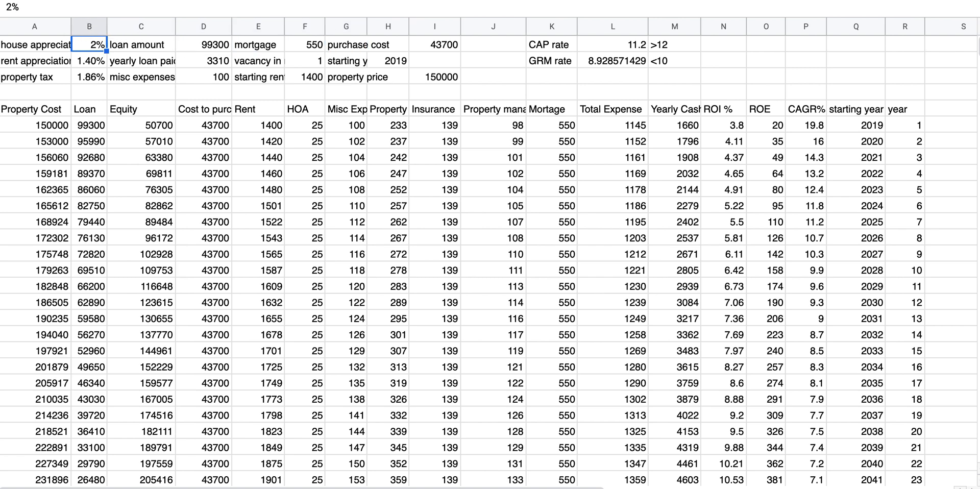
pyautogui.press('Left')
pyautogui.hotkey('shift', 'Right')
pyautogui.hotkey('shift', 'Right')
pyautogui.hotkey('shift', 'Right')
pyautogui.hotkey('shift', 'Right')
pyautogui.hotkey('shift', 'Right')
pyautogui.hotkey('shift', 'Right')
pyautogui.hotkey('shift', 'Right')
pyautogui.hotkey('shift', 'Right')
pyautogui.hotkey('shift', 'Right')
pyautogui.hotkey('shift', 'Right')
pyautogui.hotkey('shift', 'Left')
pyautogui.hotkey('shift', 'Down')
pyautogui.hotkey('shift', 'Down')
pyautogui.hotkey('shift', 'Left')
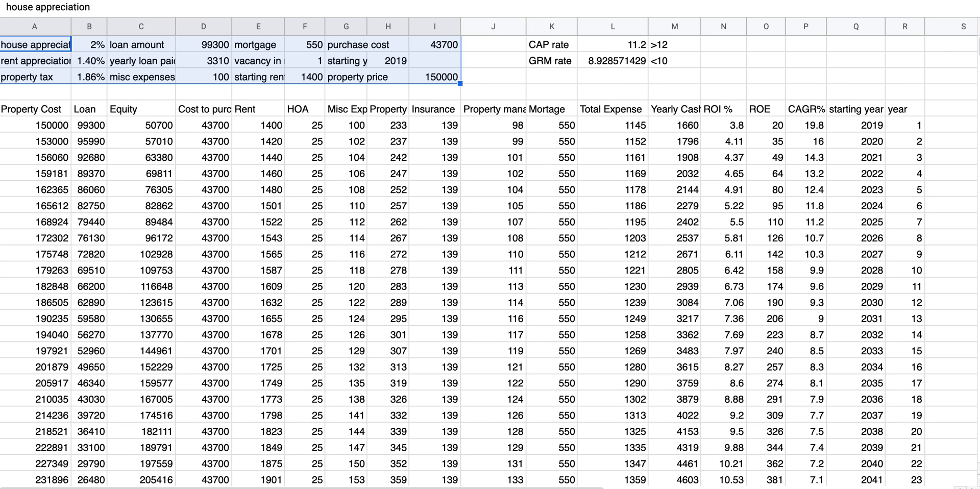
# Set the property price in I3 to 200000
pyautogui.click(341, 77)
pyautogui.press('Right')
pyautogui.press('Right')
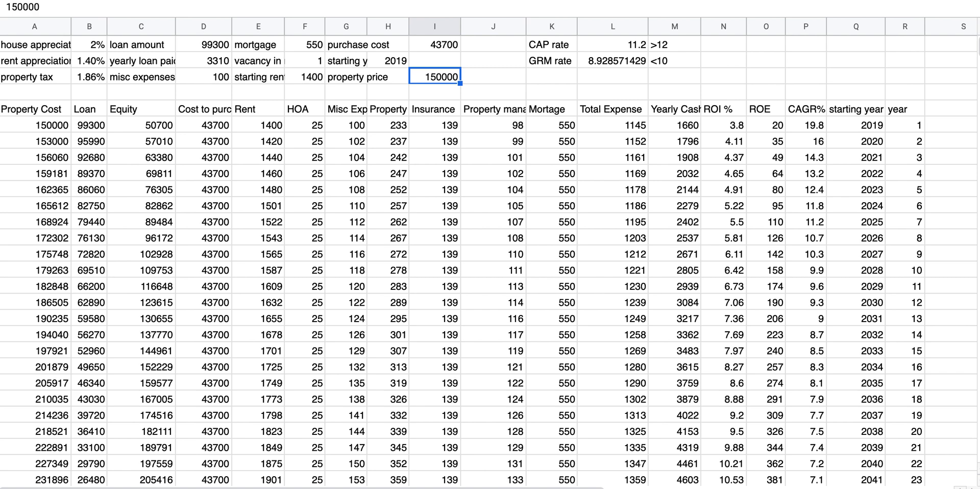
pyautogui.write('2000')
pyautogui.press('BackSpace')
pyautogui.write('000')
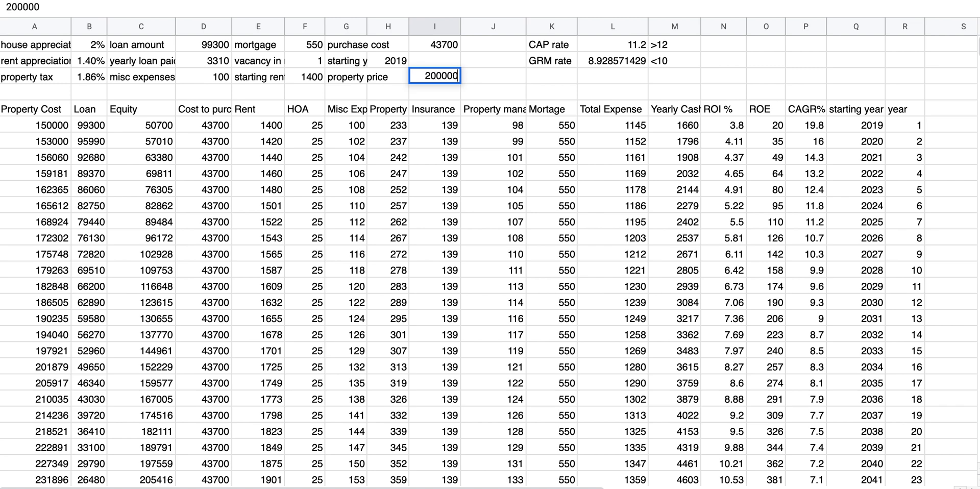
pyautogui.press('Return')
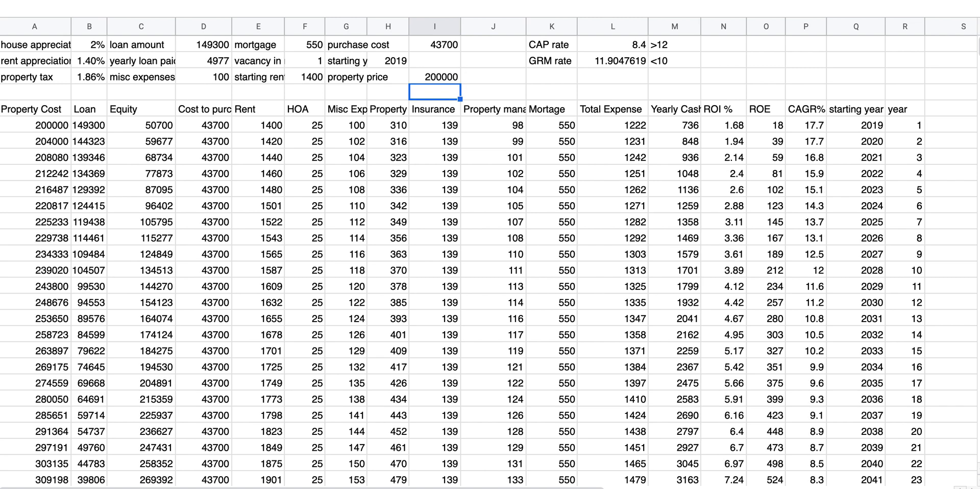
# Set the property price in I3 back to 150000
pyautogui.click(422, 79)
pyautogui.write('150')
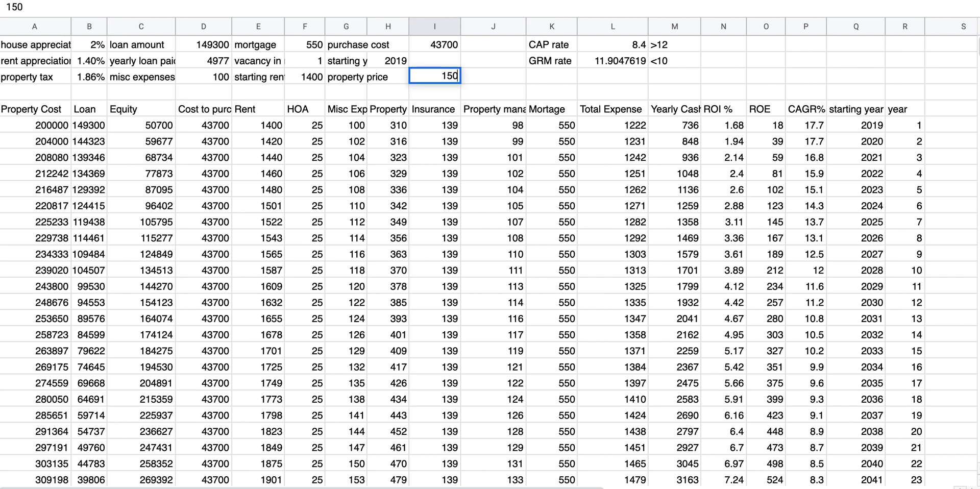
pyautogui.write('000')
pyautogui.press('Return')
# Set the starting rent in F3 to 1000
pyautogui.click(312, 78)
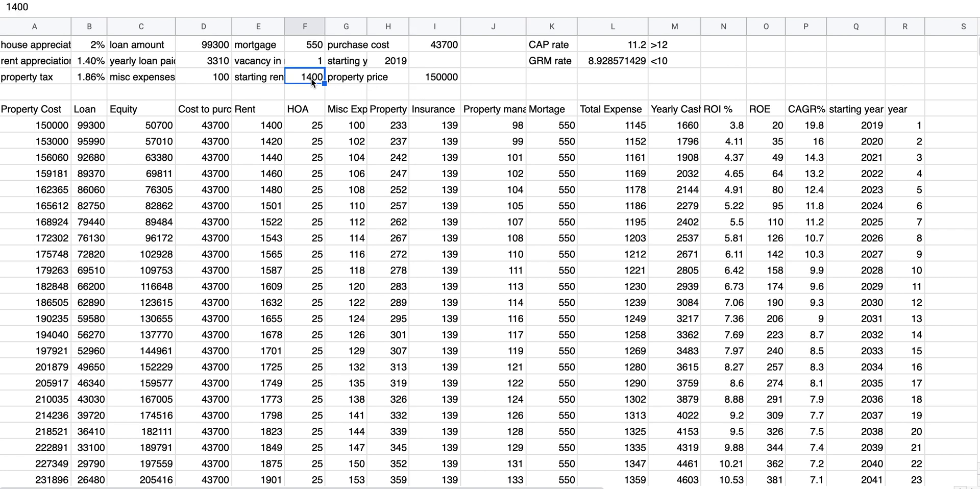
pyautogui.write('1000')
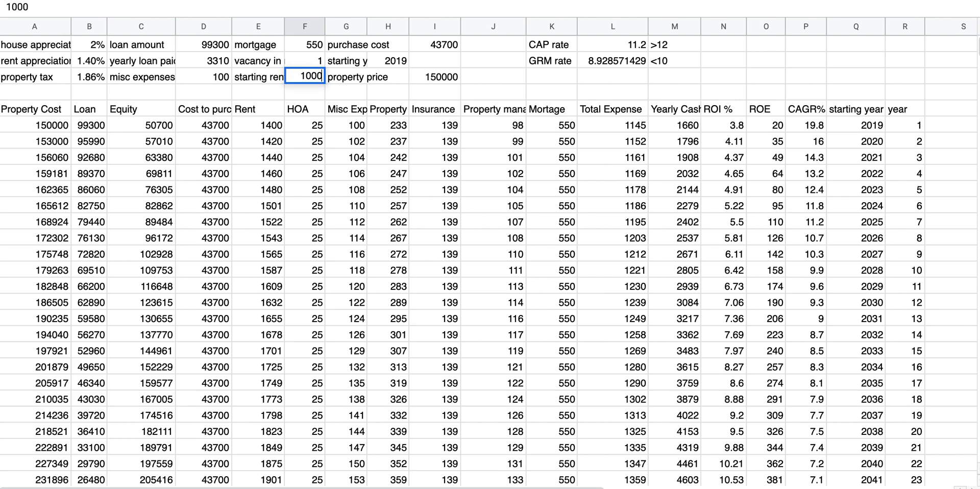
pyautogui.press('Return')
# Set the vacancy in months in F2 to 0
pyautogui.click(295, 62)
pyautogui.click(256, 62)
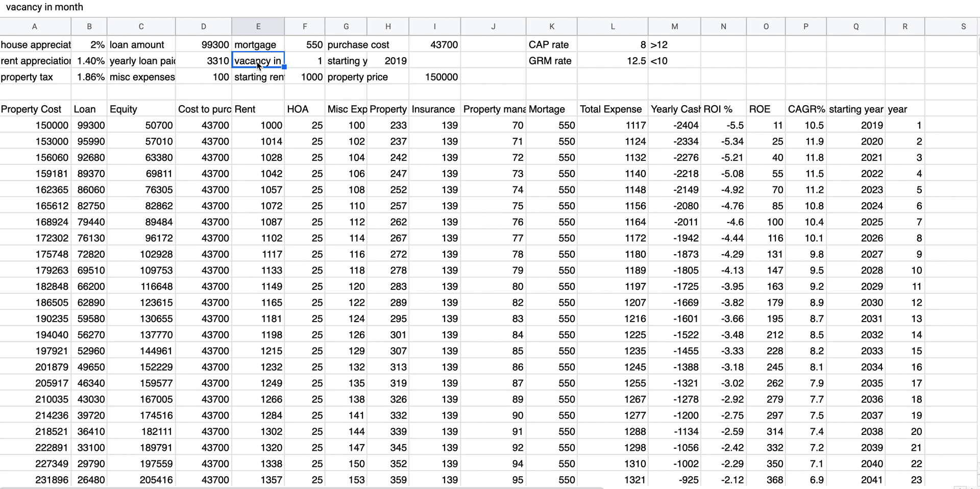
pyautogui.press('Right')
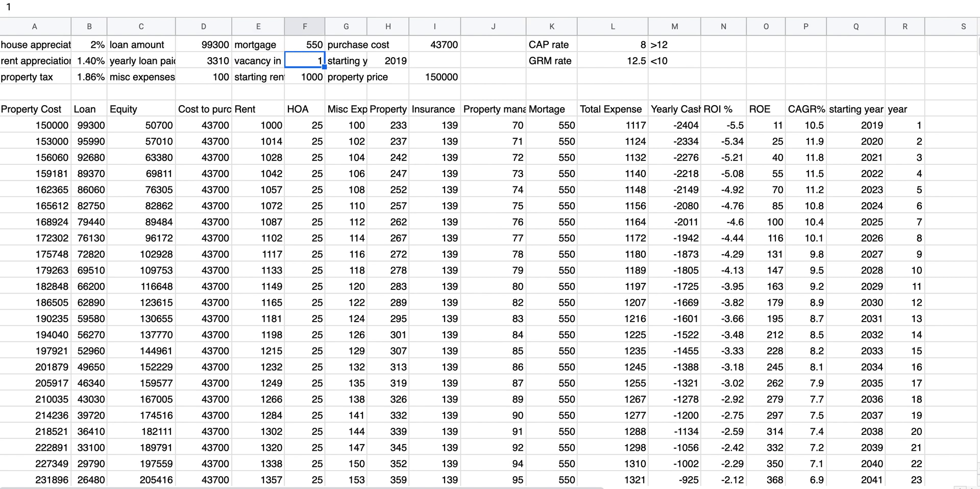
pyautogui.write('0')
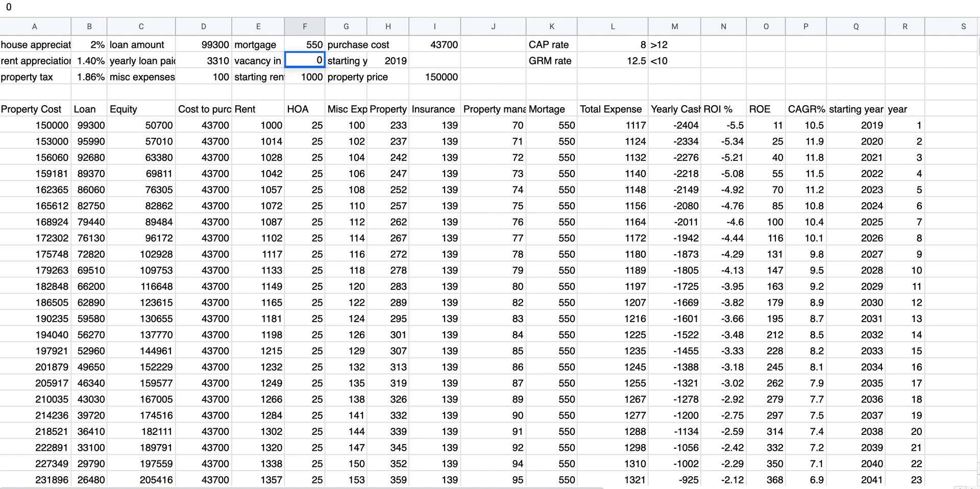
pyautogui.press('Return')
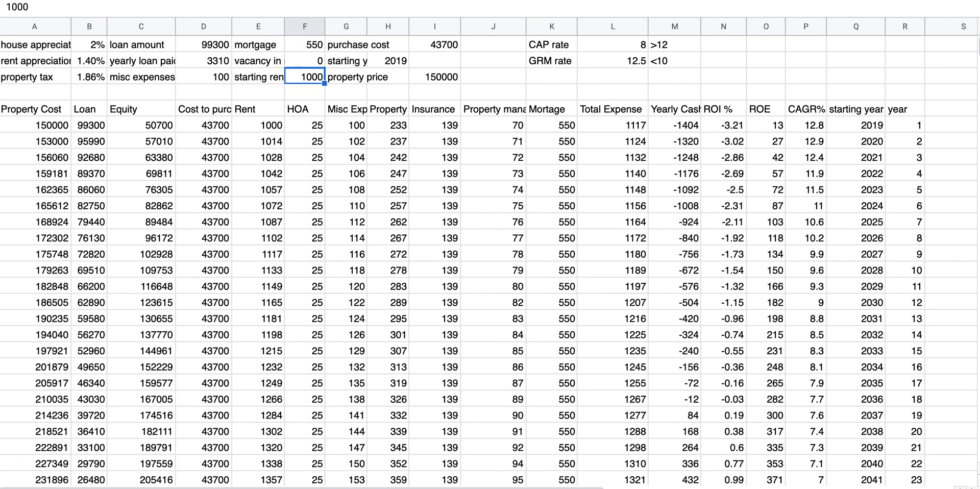
# Set the mortgage in F1 to 500
pyautogui.click(305, 61)
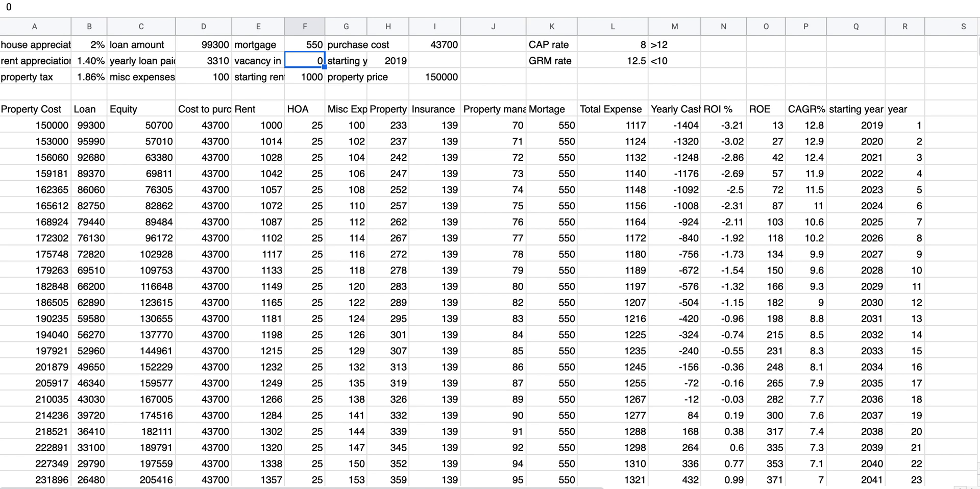
pyautogui.click(305, 44)
pyautogui.write('500')
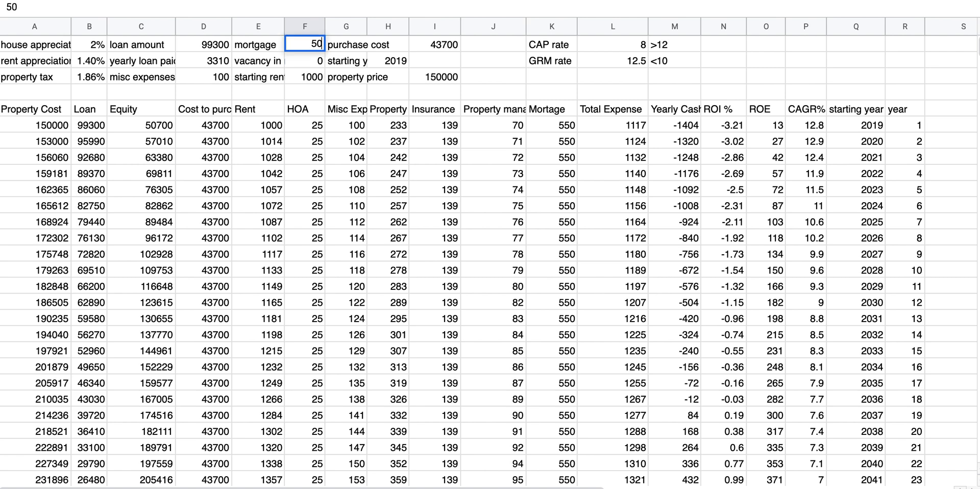
pyautogui.press('Return')
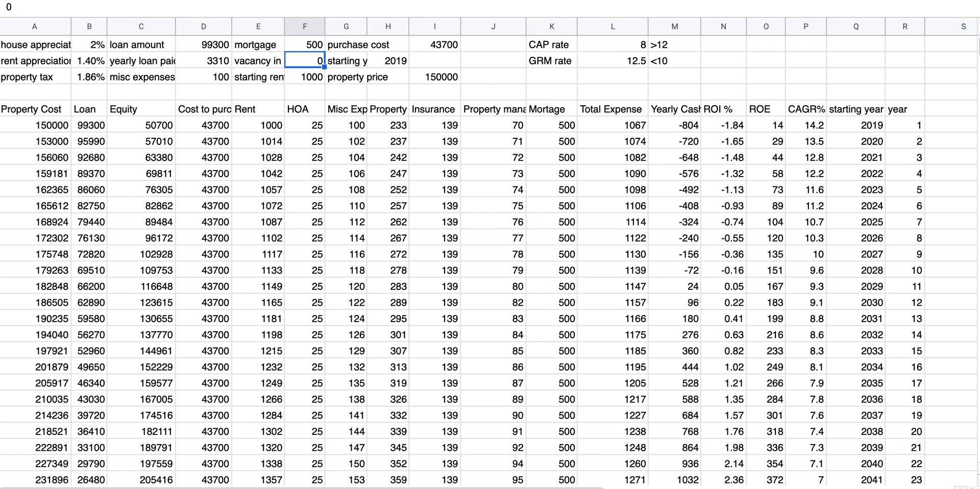
# Inspect the loan amount formula in D1 and the cells it references, leaving it as is
pyautogui.press('Left')
pyautogui.press('Left')
pyautogui.press('Left')
pyautogui.press('Up')
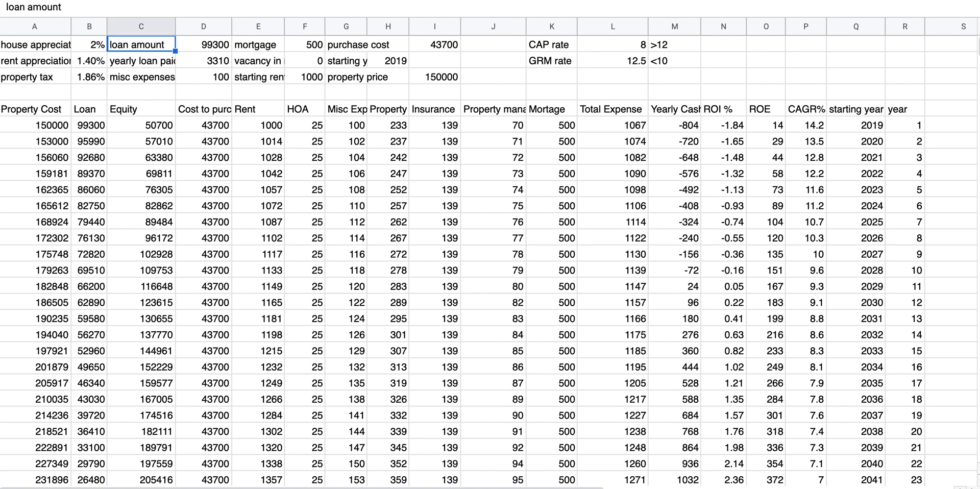
pyautogui.press('Right')
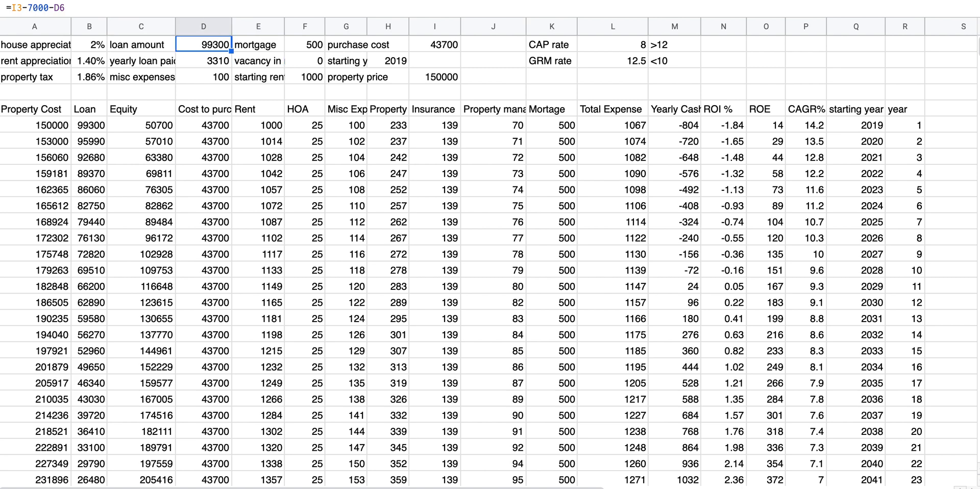
pyautogui.press('Return')
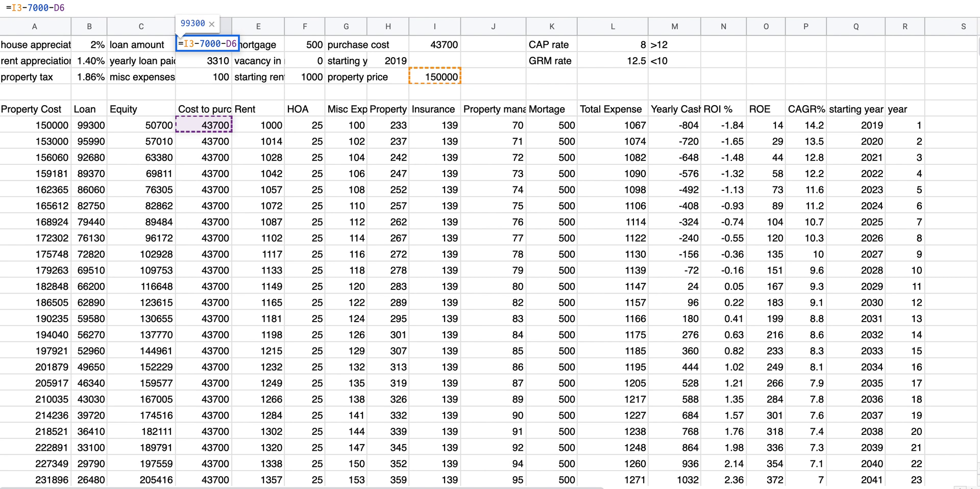
pyautogui.press('Return')
# Check the property price in I3 that feeds the loan amount, and return to the loan amount in D1
pyautogui.press('Right')
pyautogui.press('Down')
pyautogui.press('Right')
pyautogui.press('Right')
pyautogui.press('Right')
pyautogui.press('Right')
pyautogui.press('Return')
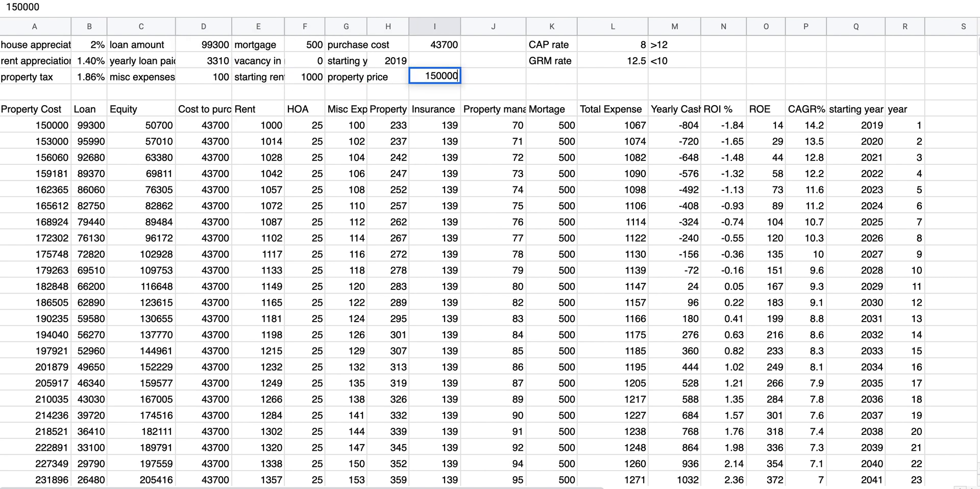
pyautogui.press('Return')
pyautogui.press('Up')
pyautogui.press('Left')
pyautogui.press('Left')
pyautogui.press('Left')
pyautogui.press('Left')
pyautogui.press('Left')
pyautogui.press('Left')
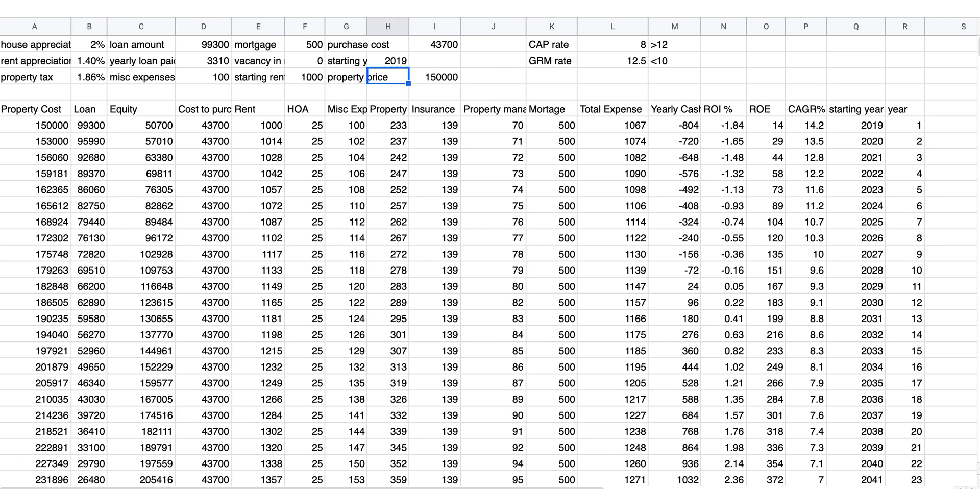
pyautogui.press('Up')
pyautogui.press('Up')
pyautogui.press('Right')
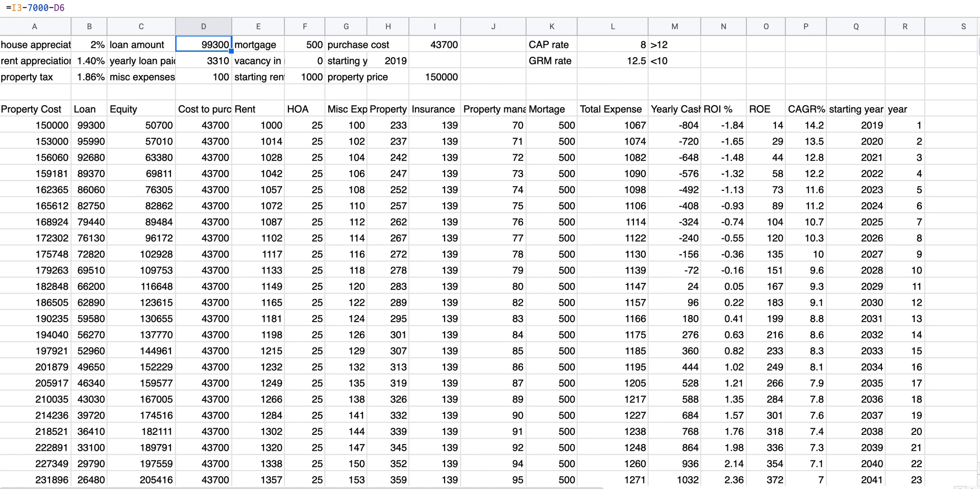
# Inspect the yearly loan paid formula in D2 and its reference to the loan amount
pyautogui.press('Left')
pyautogui.press('Return')
pyautogui.press('Return')
pyautogui.press('Right')
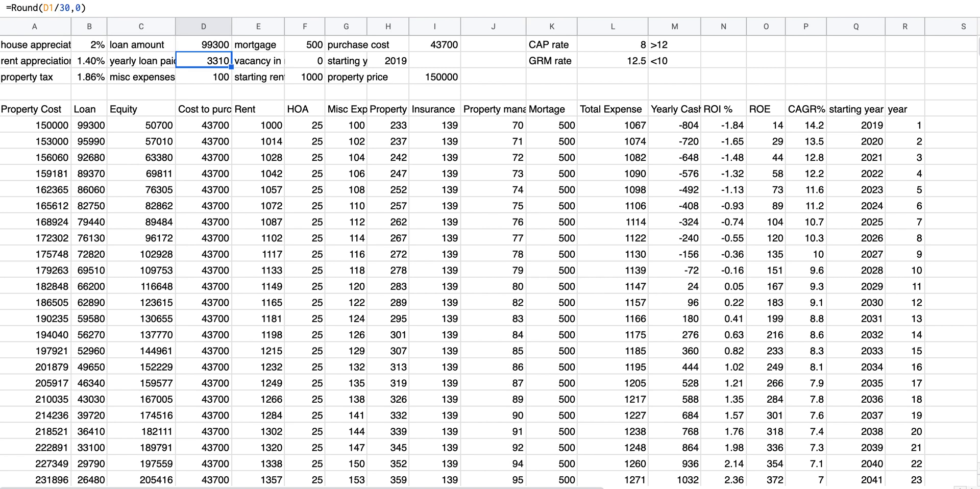
pyautogui.press('Left')
pyautogui.press('Right')
pyautogui.press('Left')
pyautogui.press('Right')
pyautogui.press('Return')
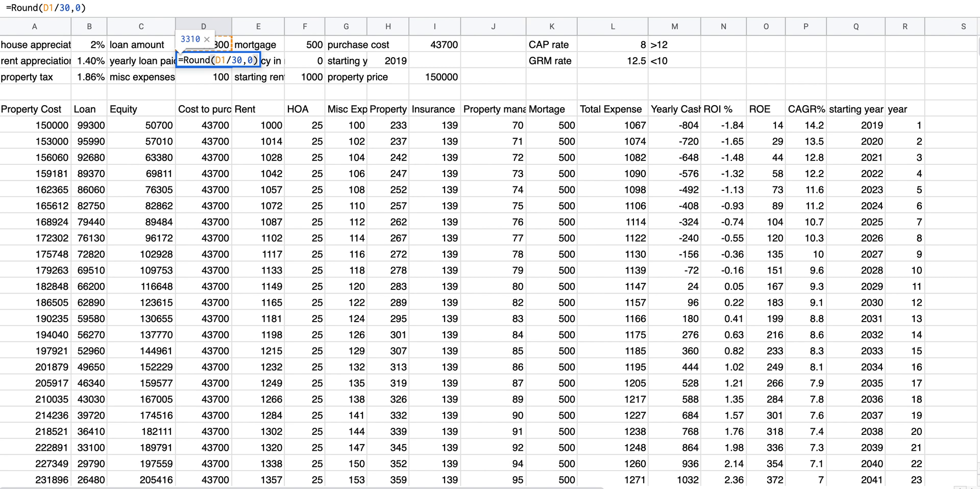
pyautogui.press('Return')
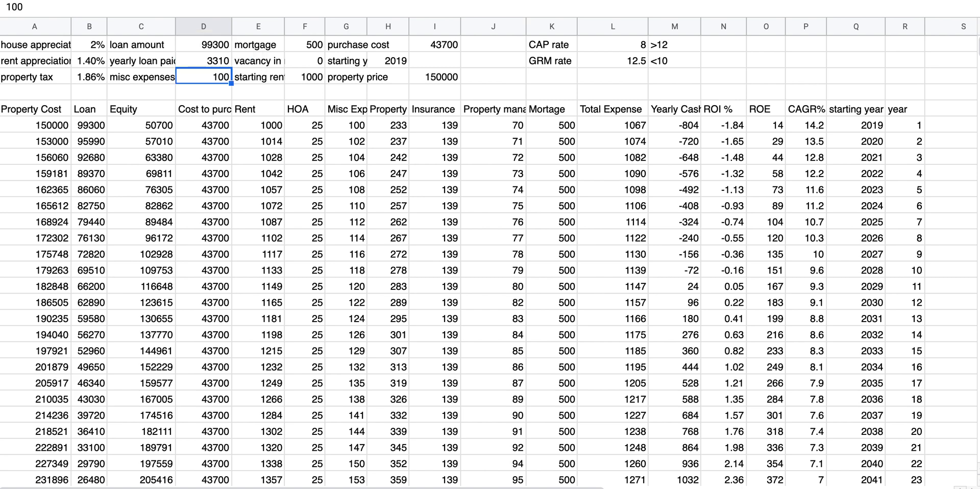
# Examine the misc expenses and property tax assumptions in row 3
pyautogui.press('Left')
pyautogui.press('Right')
pyautogui.press('Left')
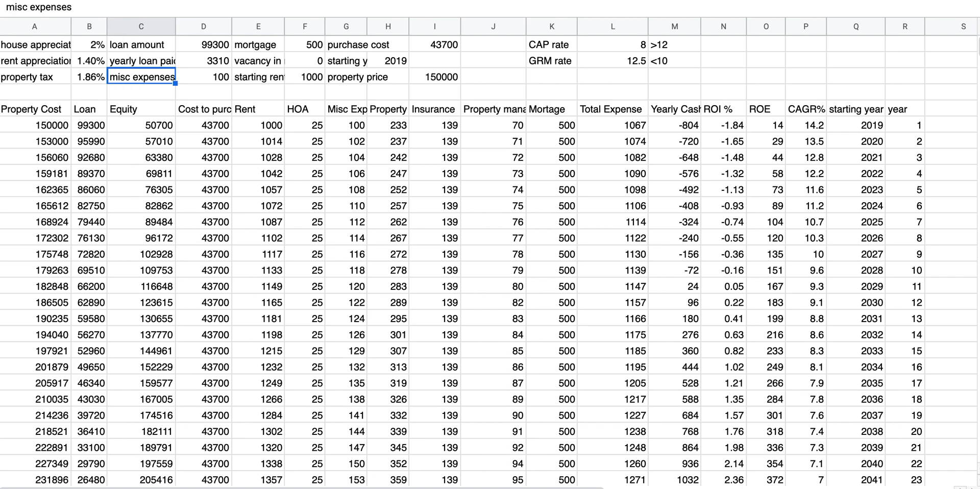
pyautogui.press('Right')
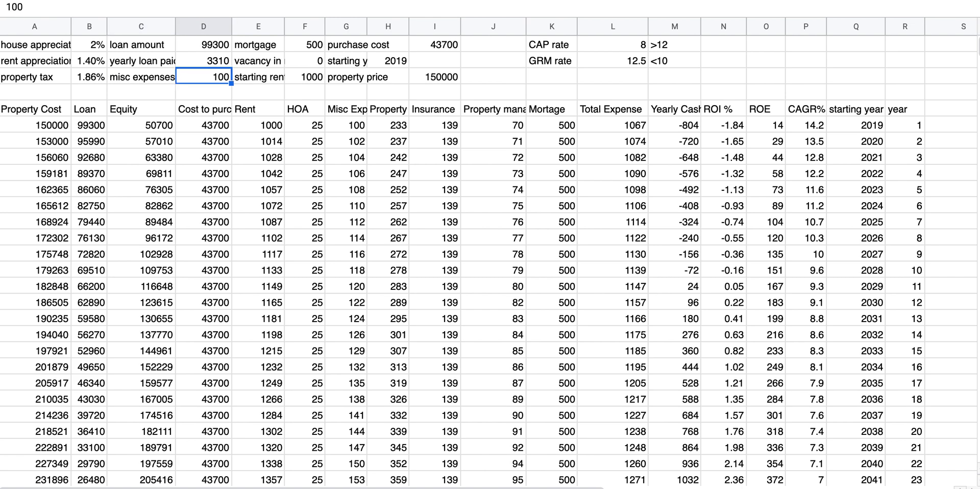
pyautogui.press('Left')
pyautogui.press('Right')
pyautogui.press('Left')
pyautogui.press('Left')
pyautogui.press('Left')
pyautogui.press('Right')
pyautogui.press('Left')
pyautogui.press('Right')
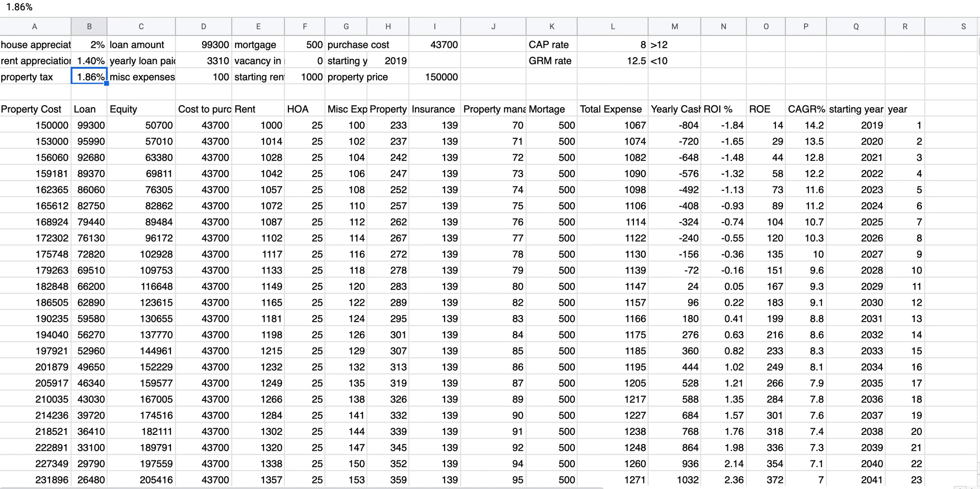
# Set the rent appreciation in B2 to 1%
pyautogui.press('Left')
pyautogui.press('Up')
pyautogui.press('Right')
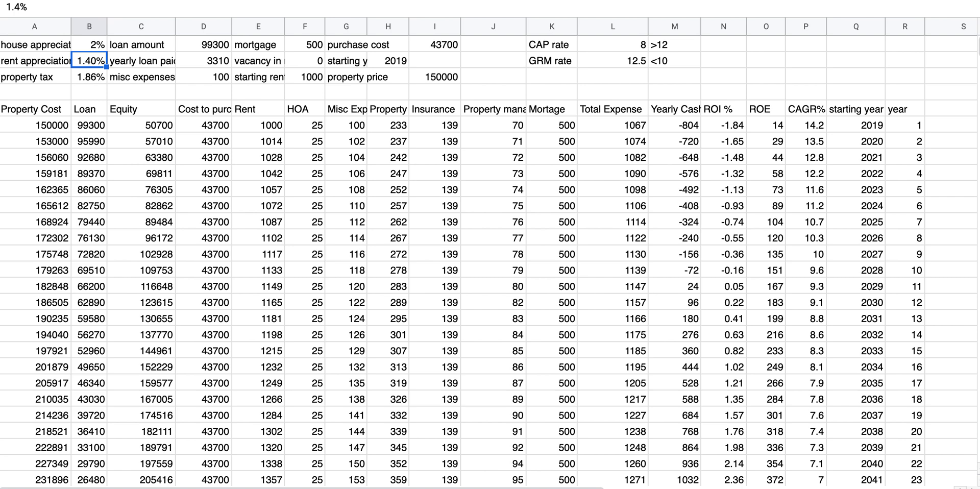
pyautogui.click(34, 60)
pyautogui.click(89, 61)
pyautogui.write('1')
pyautogui.press('Return')
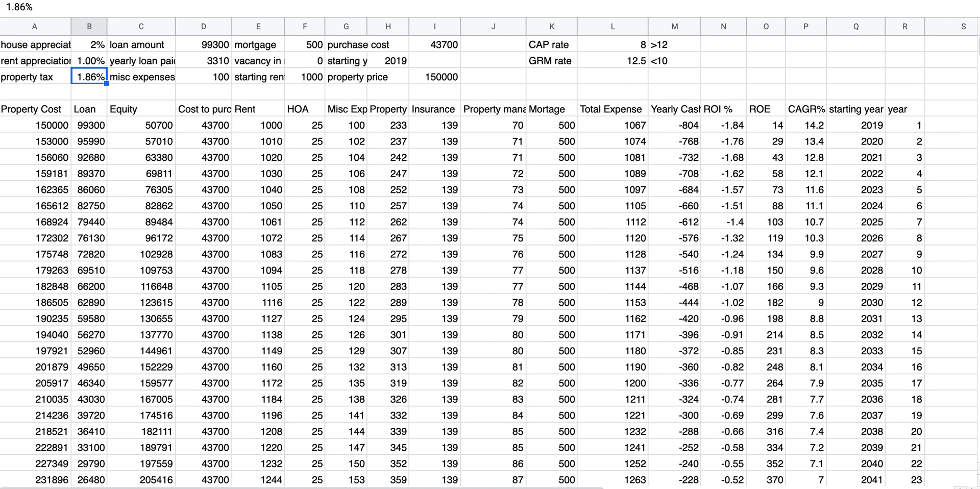
# Set the rent appreciation in B2 back to 1.4%
pyautogui.press('Up')
pyautogui.press('Up')
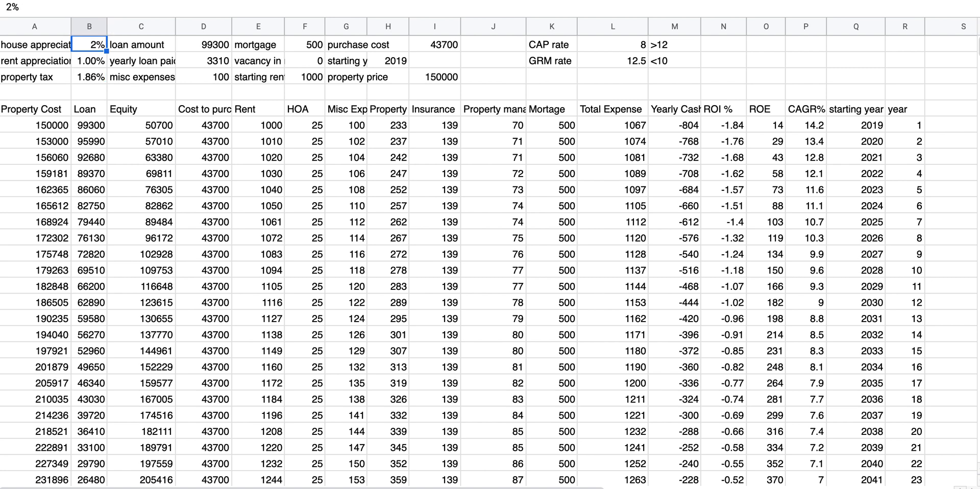
pyautogui.press('Down')
pyautogui.doubleClick(96, 60)
pyautogui.write('.4')
pyautogui.press('Return')
# Set the house appreciation in B1 to 1.5%
pyautogui.press('Up')
pyautogui.press('Up')
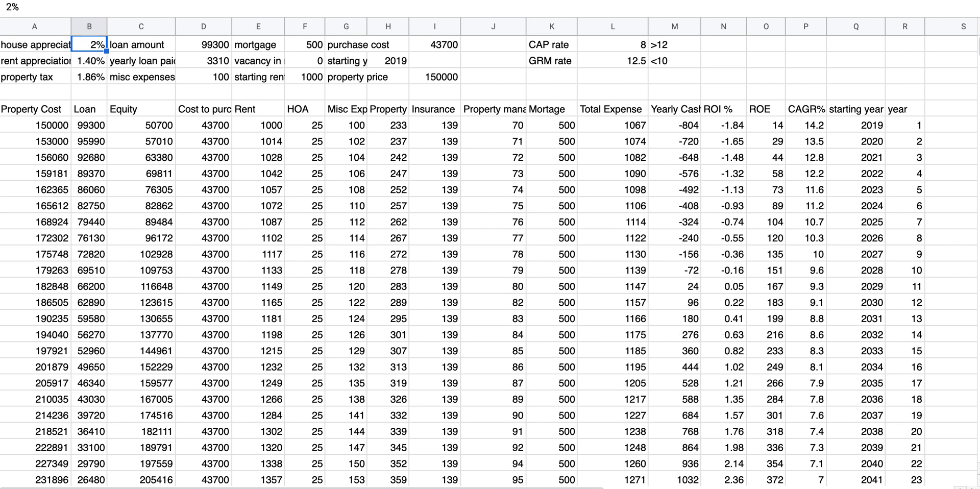
pyautogui.press('Left')
pyautogui.press('Right')
pyautogui.press('Down')
pyautogui.press('Up')
pyautogui.write('12')
pyautogui.write('.5')
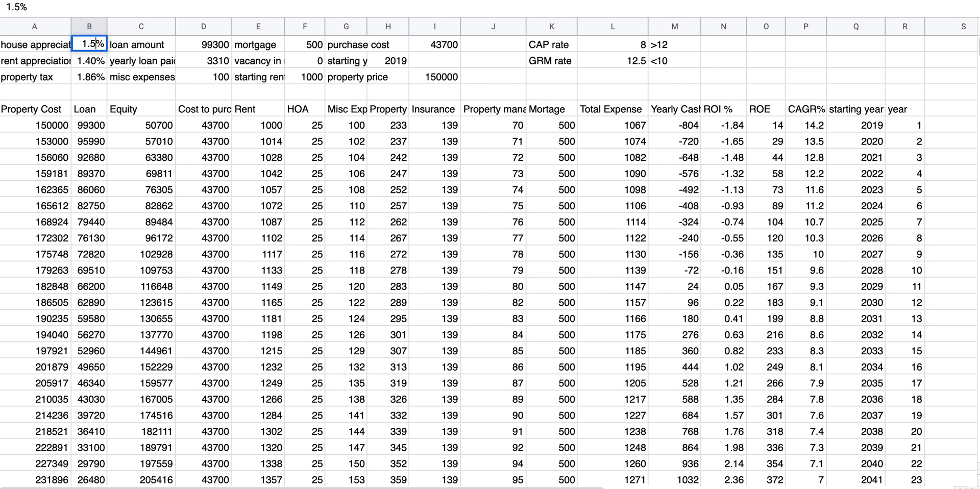
pyautogui.press('Return')
pyautogui.press('Up')
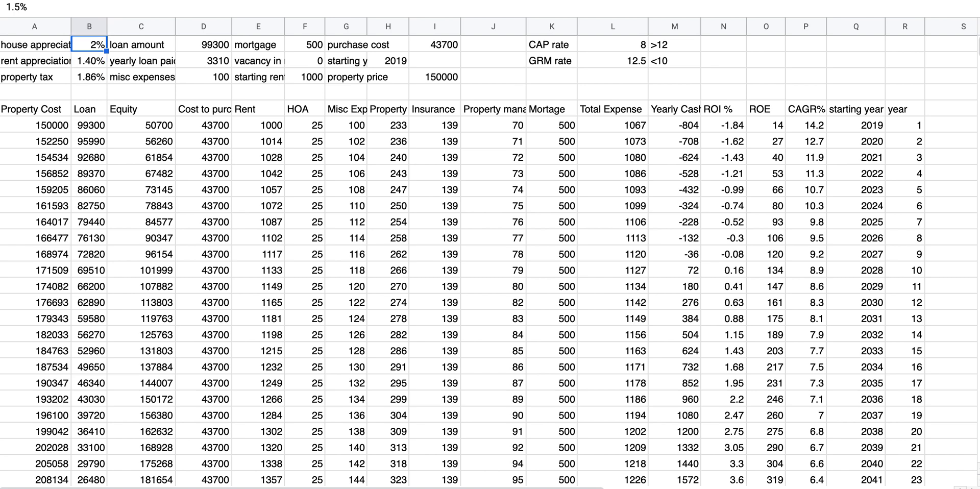
# Examine the house appreciation, rent appreciation and property tax assumptions in columns A and B
pyautogui.press('Left')
pyautogui.press('Right')
pyautogui.press('Left')
pyautogui.press('Right')
pyautogui.press('Left')
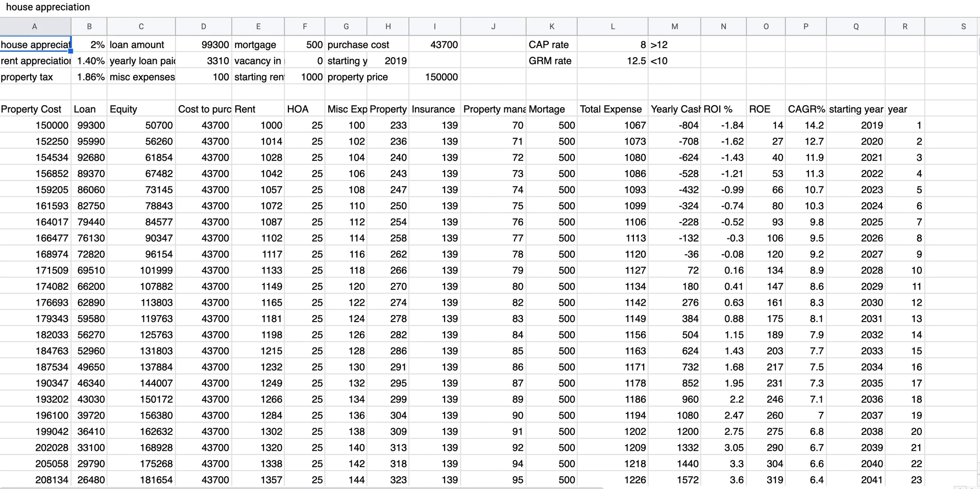
pyautogui.press('Down')
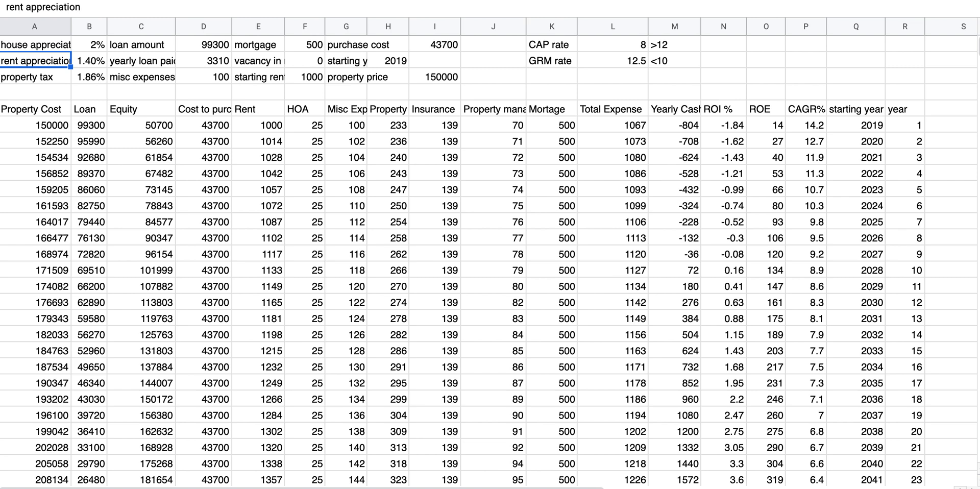
pyautogui.press('Right')
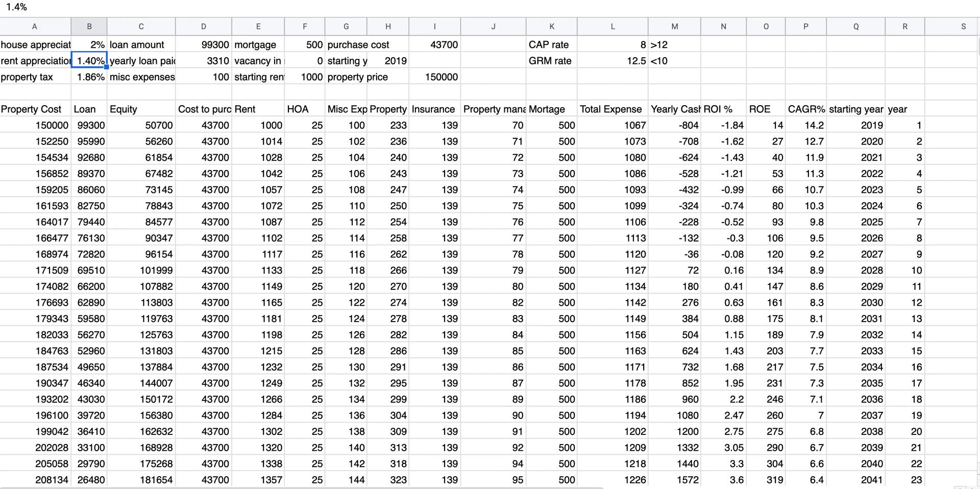
pyautogui.press('Down')
pyautogui.press('Left')
pyautogui.press('Right')
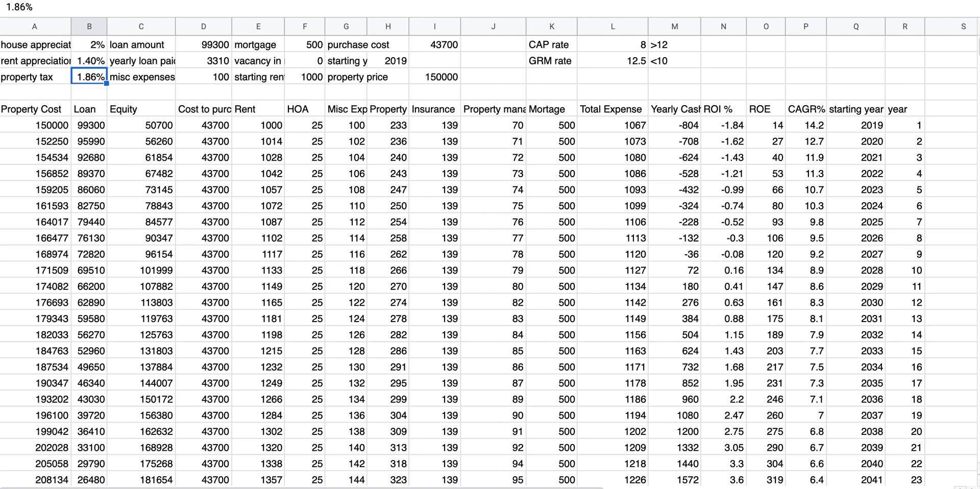
# Examine the misc expenses in D3 and the yearly loan paid formula in D2
pyautogui.press('Right')
pyautogui.press('Left')
pyautogui.press('Right')
pyautogui.press('Right')
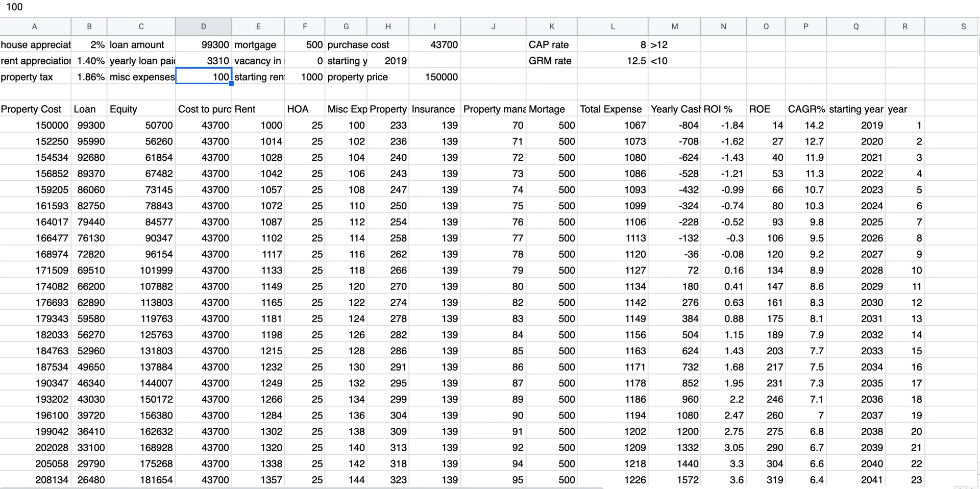
pyautogui.press('Up')
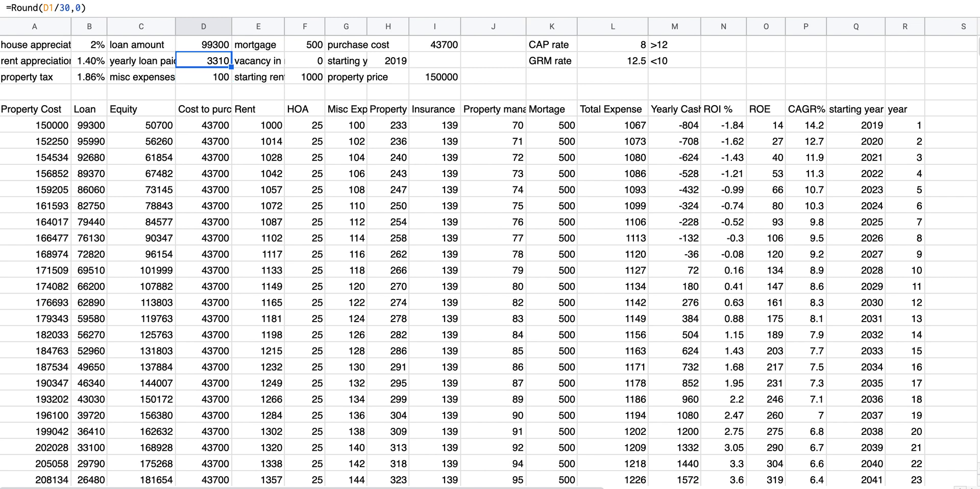
pyautogui.press('Up')
pyautogui.press('Down')
# Examine the vacancy, starting year and purchase cost inputs in F2, H2 and I1
pyautogui.press('Right')
pyautogui.press('Right')
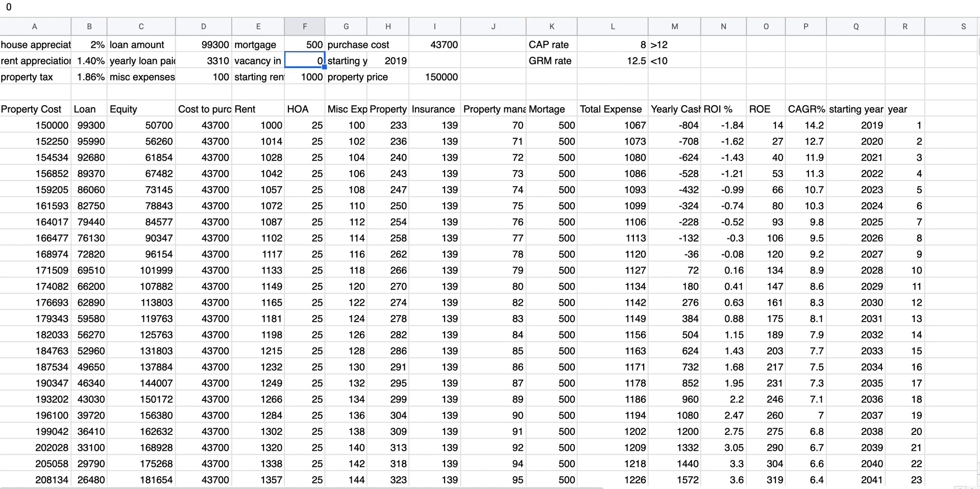
pyautogui.press('Down')
pyautogui.press('Right')
pyautogui.press('Right')
pyautogui.press('Up')
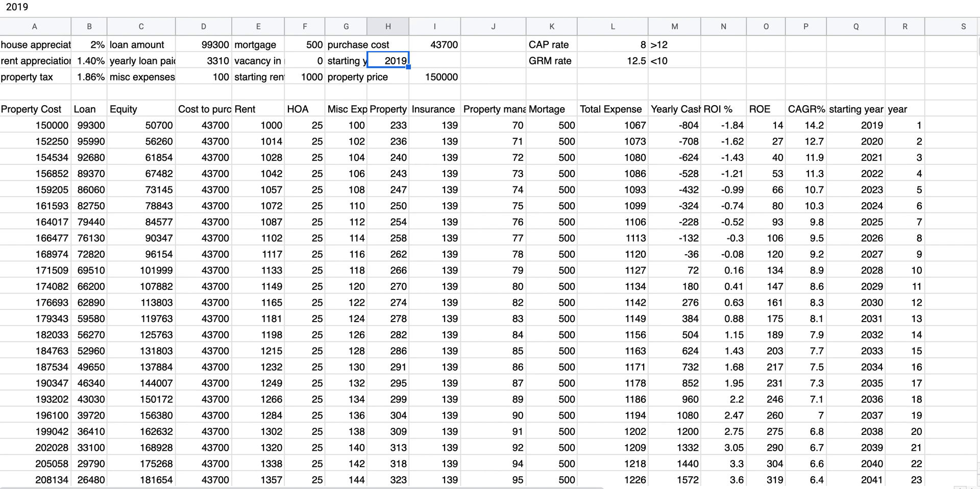
pyautogui.press('Right')
pyautogui.press('Up')
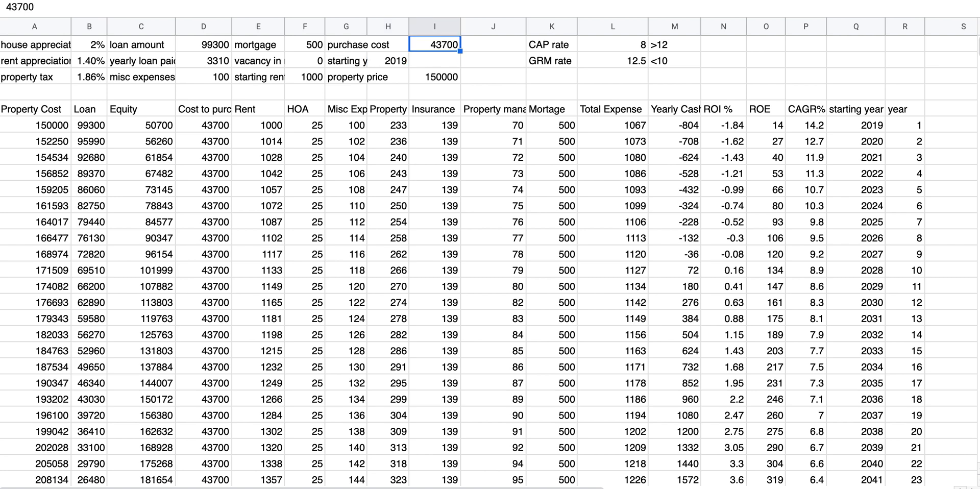
# Inspect the CAP rate formula in L1 and the CAP and GRM target thresholds in column M
pyautogui.press('Right')
pyautogui.press('Right')
pyautogui.press('Right')
pyautogui.press('Left')
pyautogui.press('Right')
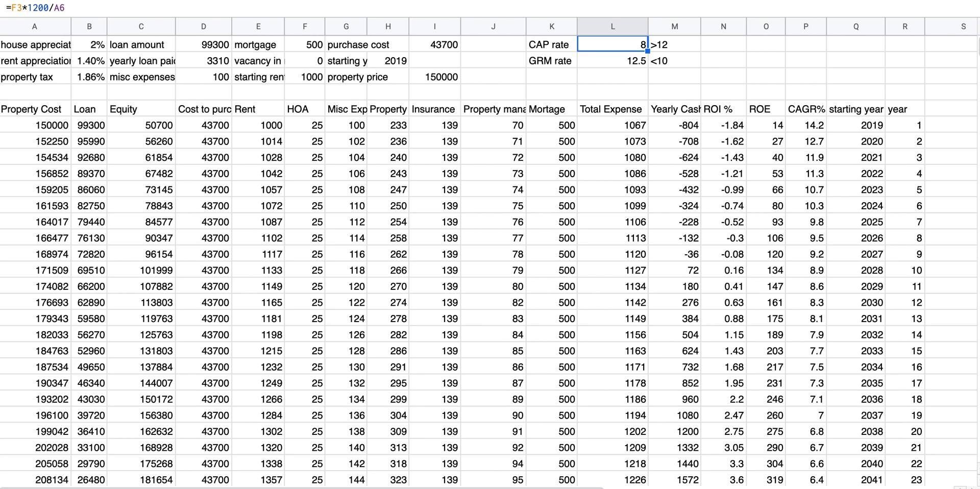
pyautogui.click(674, 44)
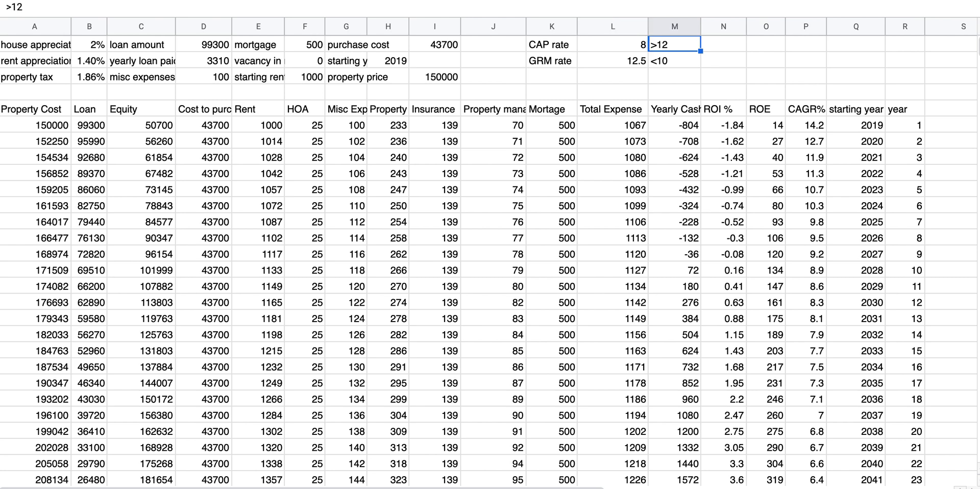
pyautogui.click(674, 61)
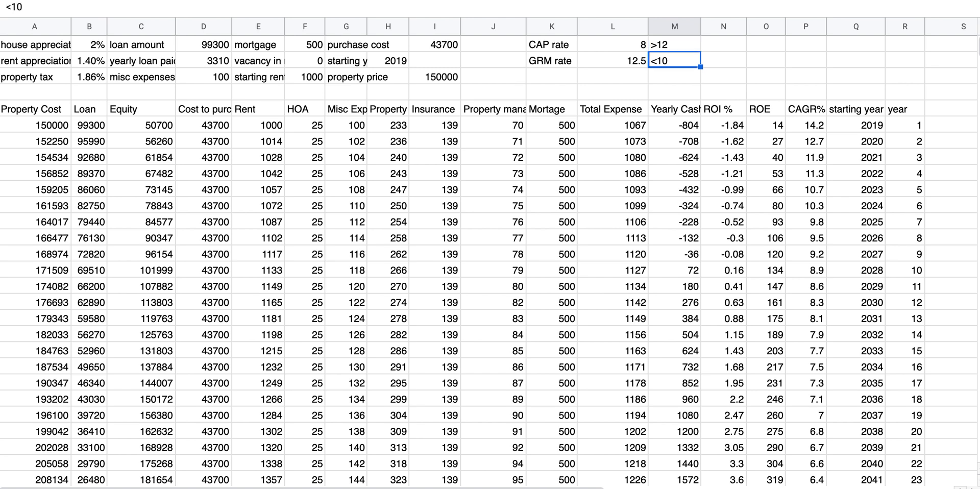
# Set the starting rent in F3 to 1400
pyautogui.press('Left')
pyautogui.press('Left')
pyautogui.press('Left')
pyautogui.press('Left')
pyautogui.press('Left')
pyautogui.press('Left')
pyautogui.press('Left')
pyautogui.press('Down')
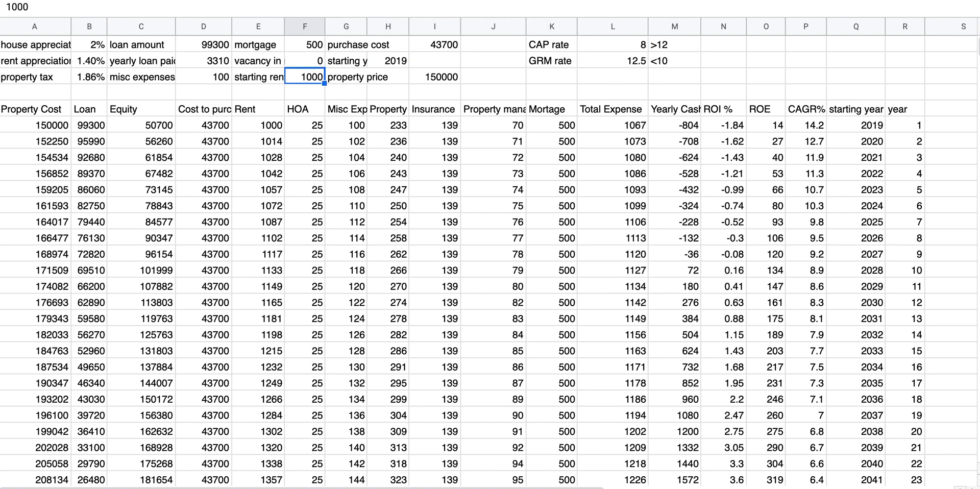
pyautogui.write('1400')
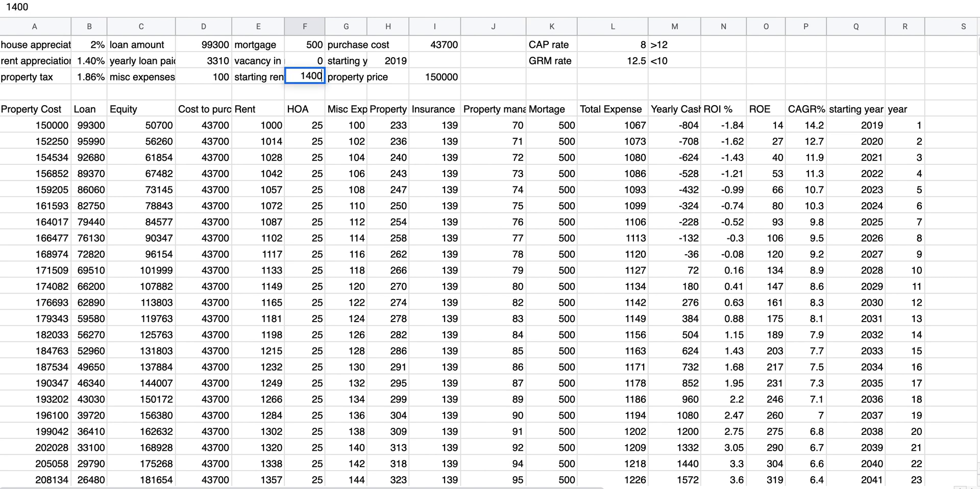
pyautogui.press('Return')
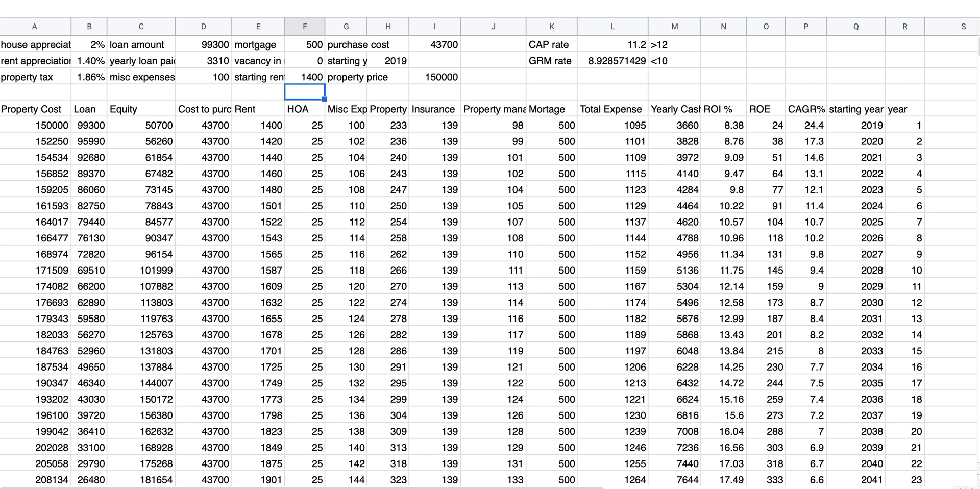
# Check the property price and starting rent inputs in row 3
pyautogui.press('Up')
pyautogui.press('Right')
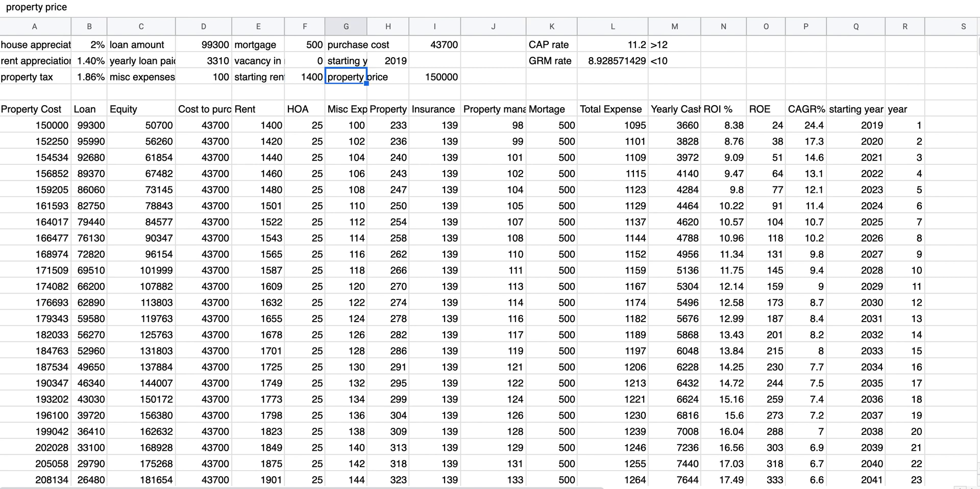
pyautogui.press('Right')
pyautogui.press('Right')
pyautogui.press('Left')
pyautogui.press('Left')
pyautogui.press('Left')
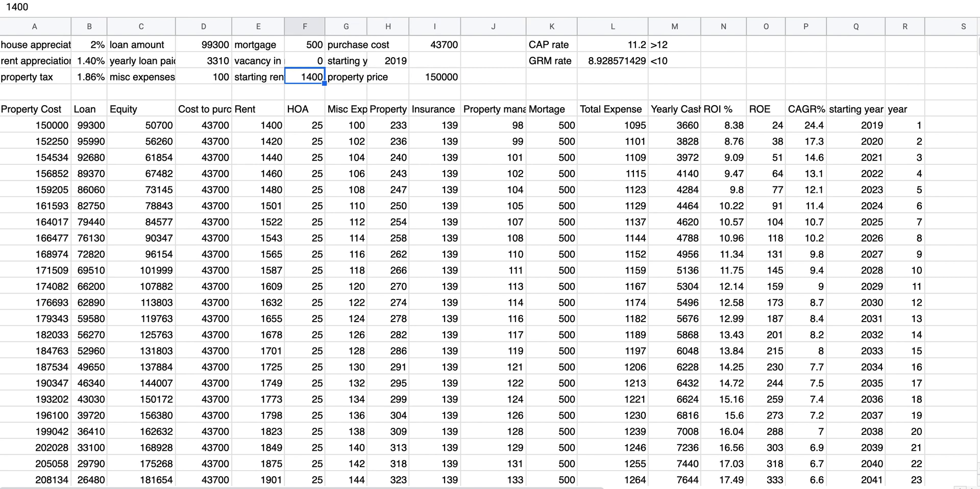
# Compare the recalculated CAP rate in L1 with its target in M1
pyautogui.press('Right')
pyautogui.press('Right')
pyautogui.press('Right')
pyautogui.press('Right')
pyautogui.press('Right')
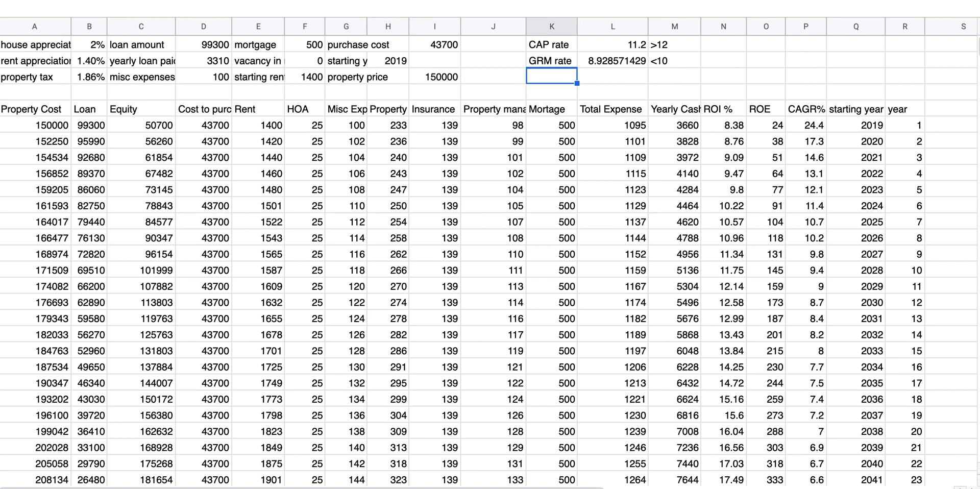
pyautogui.press('Right')
pyautogui.press('Up')
pyautogui.press('Up')
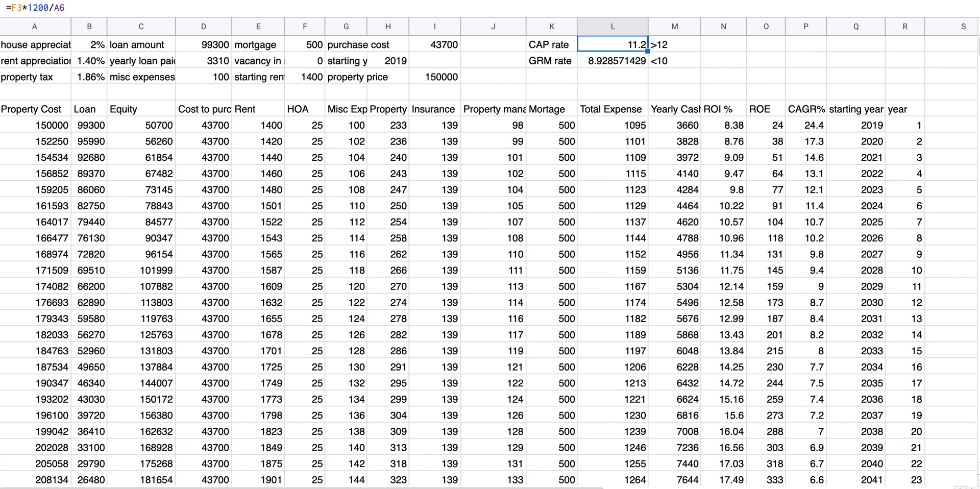
pyautogui.press('Right')
pyautogui.press('Left')
# Set the starting rent in F3 back to 1000
pyautogui.press('Left')
pyautogui.press('Left')
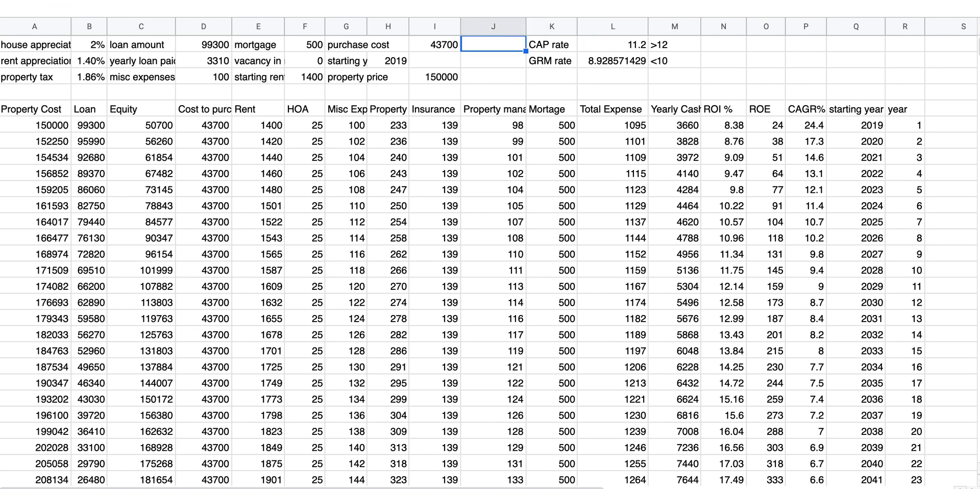
pyautogui.press('Right')
pyautogui.press('Down')
pyautogui.press('Down')
pyautogui.press('Left')
pyautogui.press('Left')
pyautogui.press('Left')
pyautogui.press('Left')
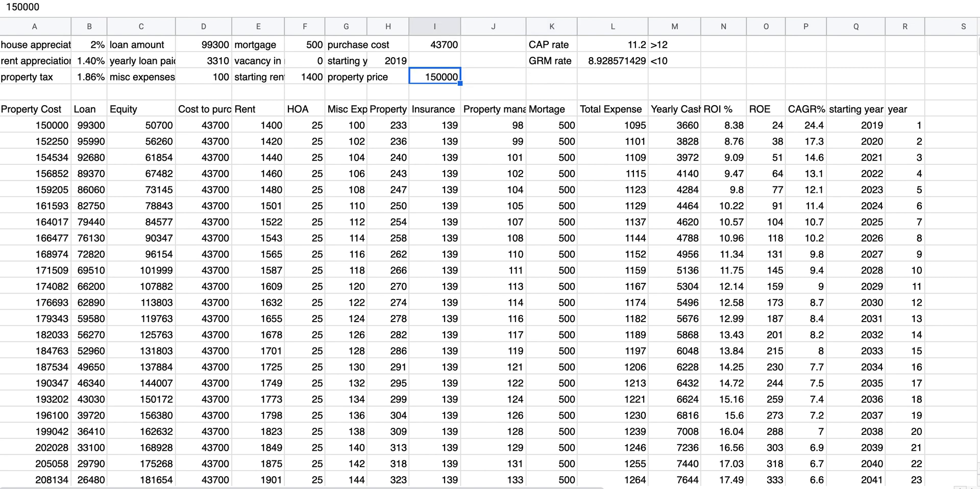
pyautogui.press('Left')
pyautogui.write('1000')
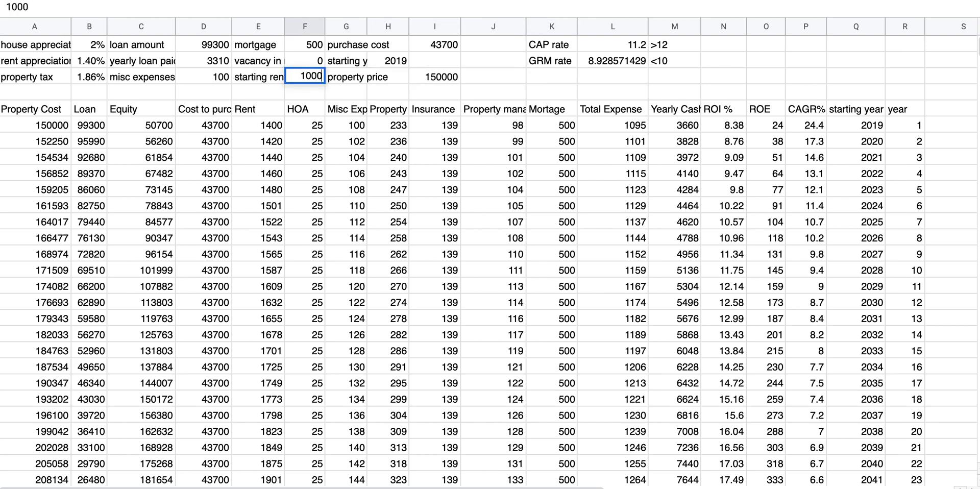
pyautogui.press('Return')
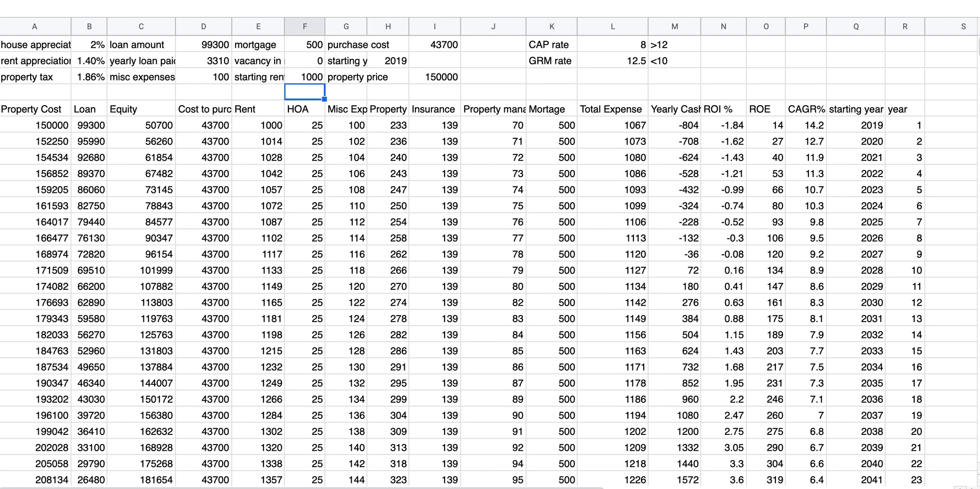
# Examine the CAP rate and GRM rate labels and inspect the CAP rate formula in L1
pyautogui.press('Up')
pyautogui.press('Right')
pyautogui.press('Right')
pyautogui.press('Right')
pyautogui.press('Right')
pyautogui.press('Right')
pyautogui.press('Right')
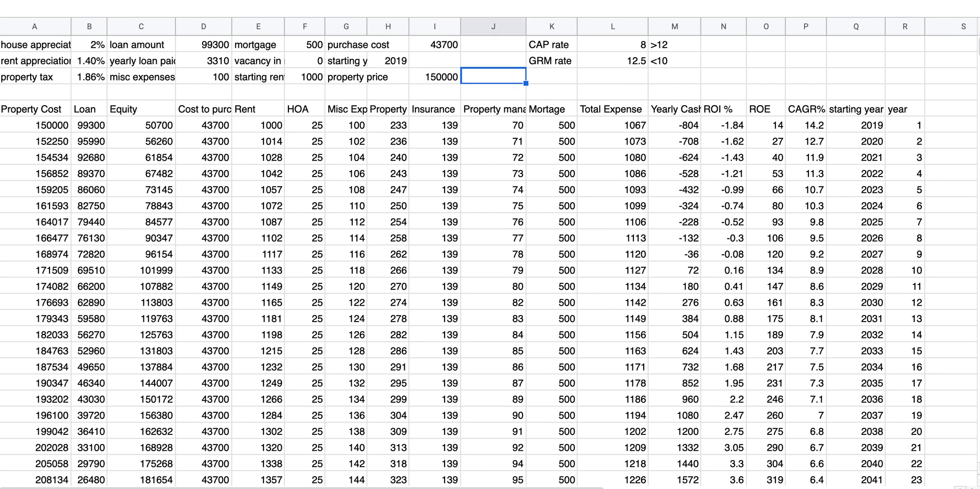
pyautogui.press('Up')
pyautogui.press('Up')
pyautogui.press('Left')
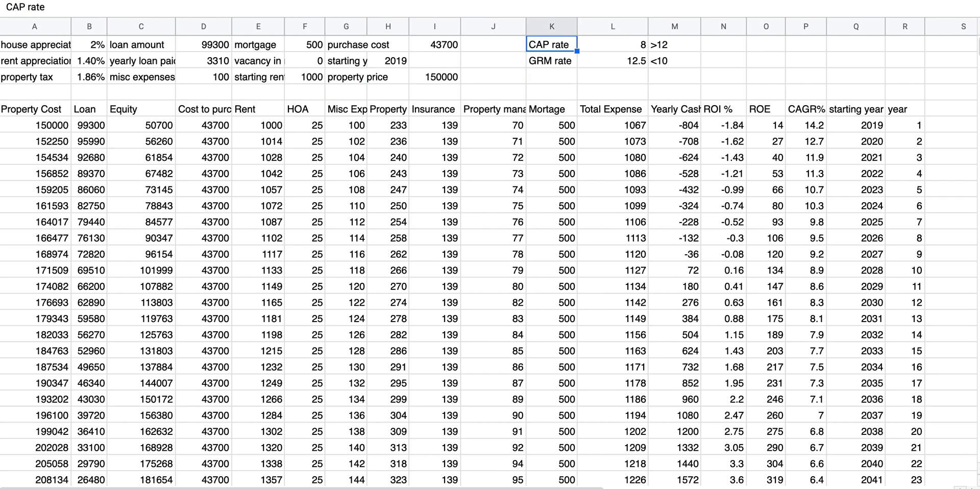
pyautogui.press('Down')
pyautogui.press('Up')
pyautogui.press('Down')
pyautogui.press('Up')
pyautogui.press('Right')
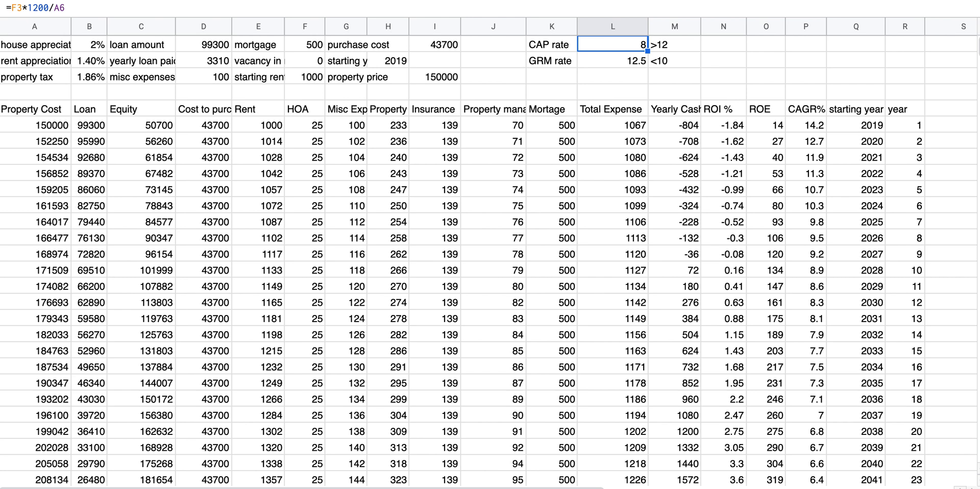
# Inspect the GRM rate formula in L2 and compare it with the CAP rate formula in L1
pyautogui.press('Down')
pyautogui.press('Left')
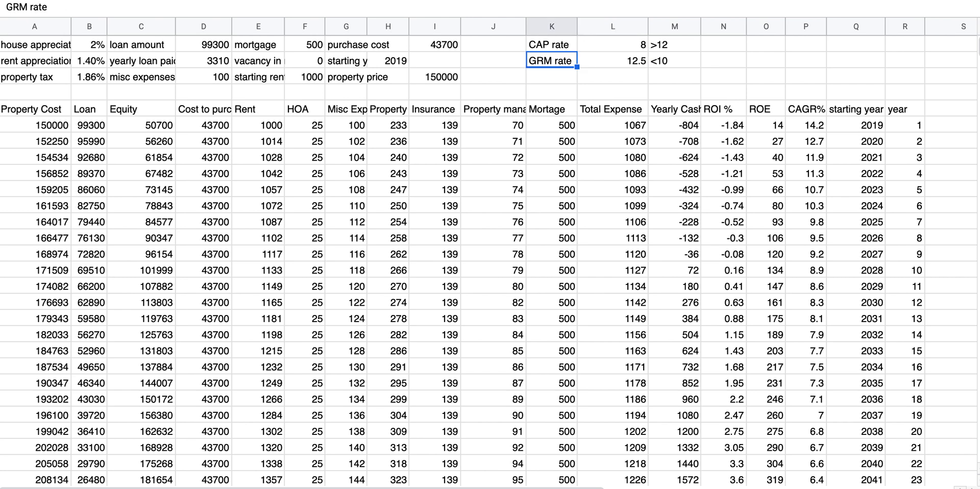
pyautogui.press('Right')
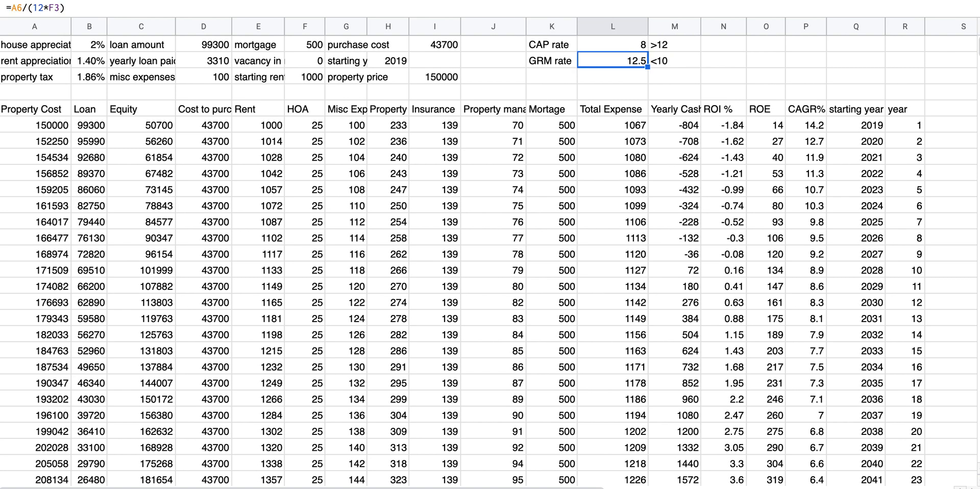
pyautogui.press('Left')
pyautogui.press('Left')
pyautogui.press('Up')
pyautogui.press('Right')
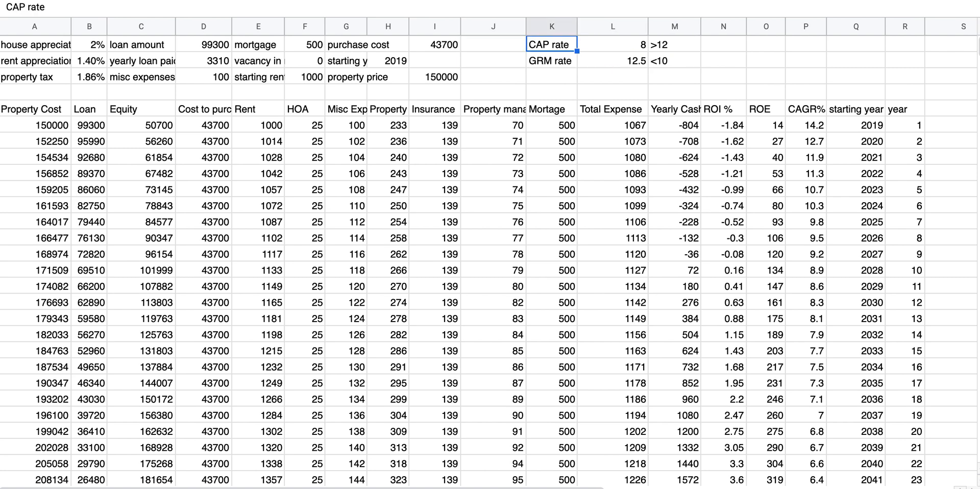
pyautogui.press('Right')
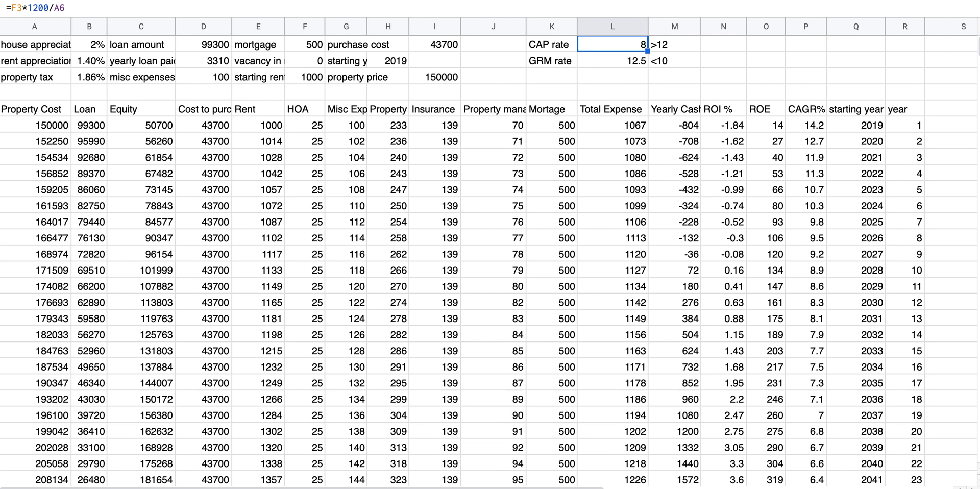
# Examine the purchase cost, starting year and property price inputs in columns G to I
pyautogui.press('Left')
pyautogui.press('Left')
pyautogui.press('Left')
pyautogui.press('Left')
pyautogui.press('Left')
pyautogui.press('Down')
pyautogui.press('Down')
pyautogui.press('Up')
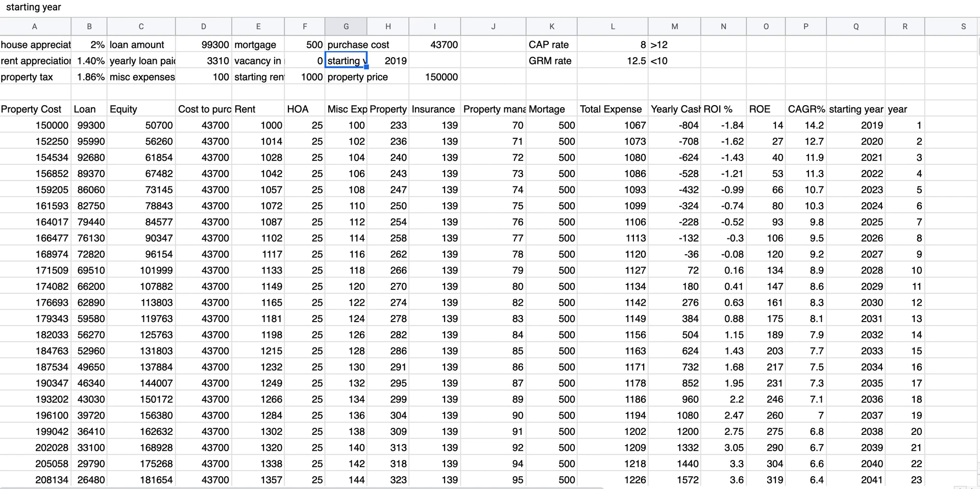
pyautogui.press('Right')
pyautogui.press('Right')
pyautogui.press('Right')
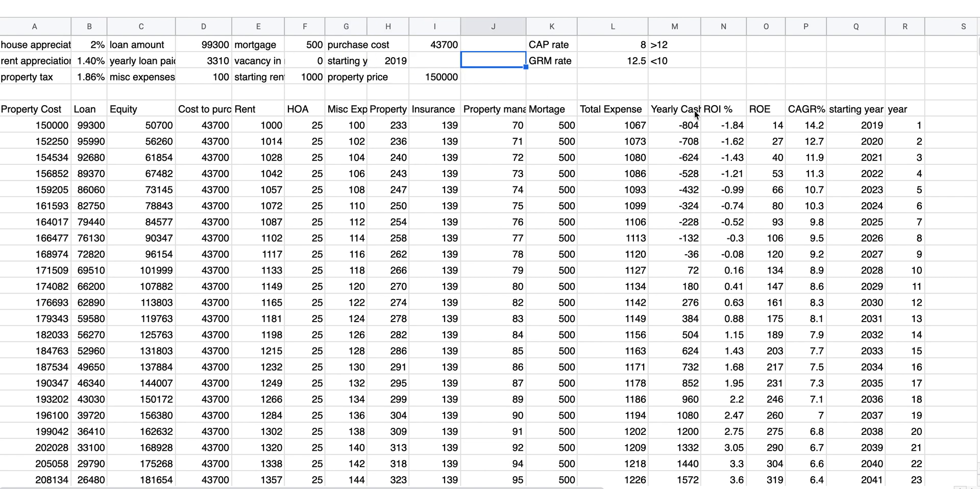
# Inspect the first-year cash flow formula in M6 and review the row 5 column headings from Total Expense back to Property Cost
pyautogui.click(715, 124)
pyautogui.press('Left')
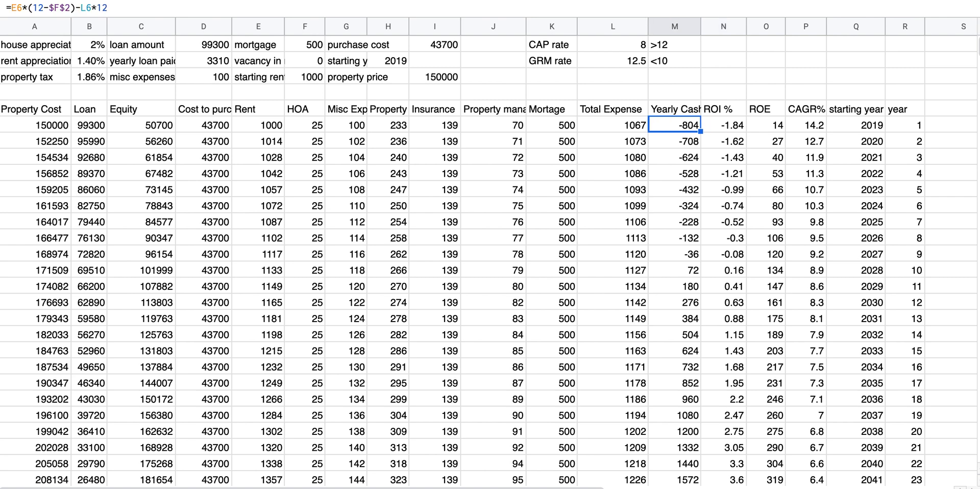
pyautogui.press('Up')
pyautogui.press('Left')
pyautogui.press('Left')
pyautogui.press('Left')
pyautogui.press('Left')
pyautogui.press('Left')
pyautogui.press('Left')
pyautogui.press('Left')
pyautogui.press('Left')
pyautogui.press('Left')
pyautogui.press('Left')
pyautogui.press('Left')
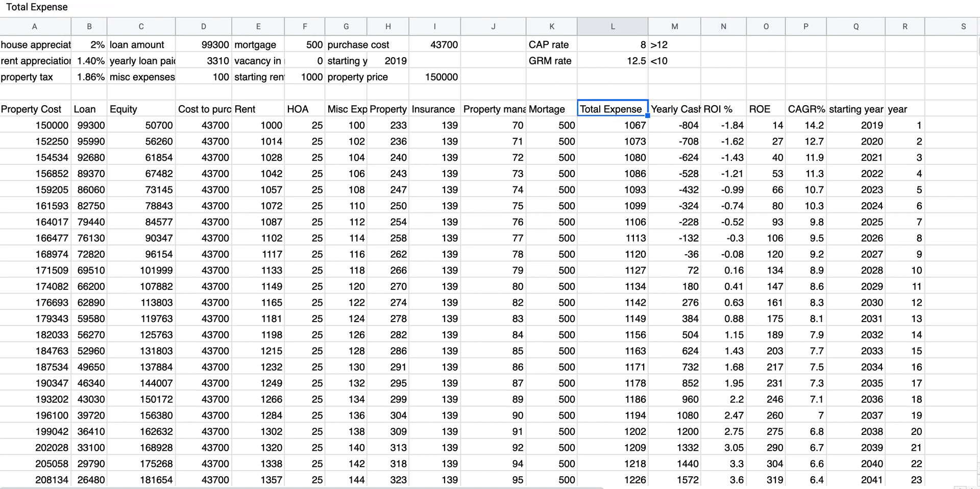
# Inspect the first-year property cost, loan, equity, purchase cost and rent cells in A6 to E6
pyautogui.press('Left')
pyautogui.press('Down')
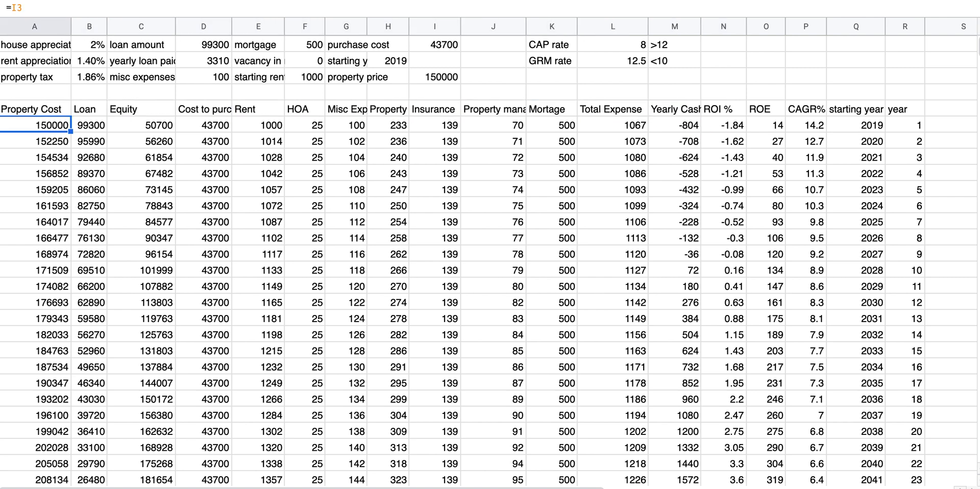
pyautogui.press('Right')
pyautogui.press('Right')
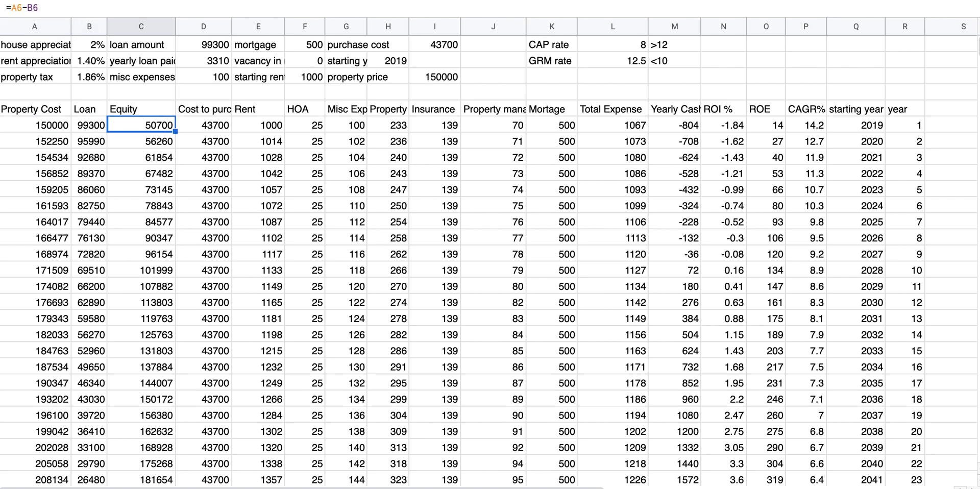
pyautogui.press('Right')
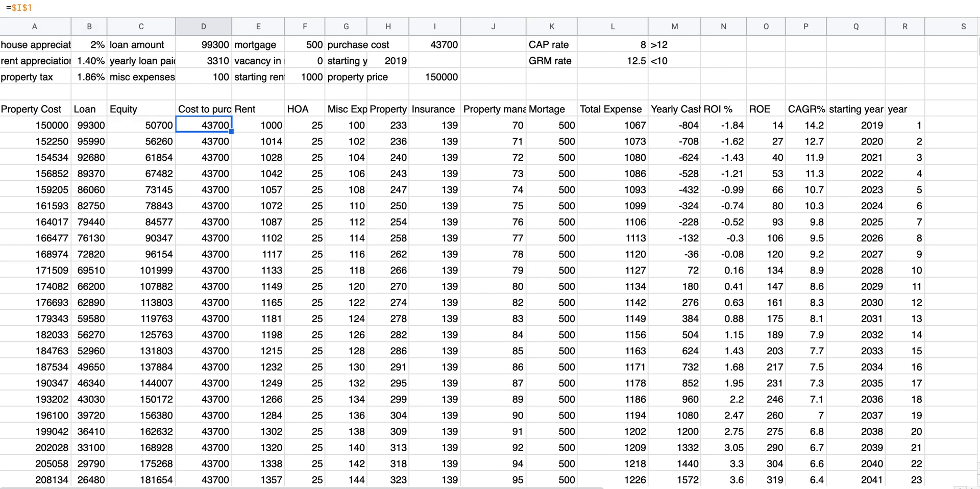
pyautogui.press('Left')
pyautogui.press('Right')
pyautogui.press('Right')
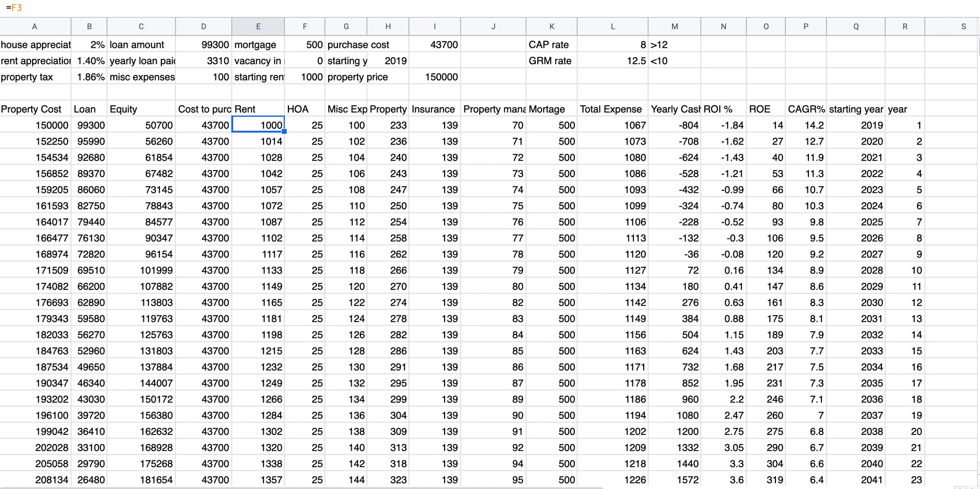
# Examine the HOA fee in F6 and the miscellaneous expense reference in G6 alongside their column headings
pyautogui.press('Right')
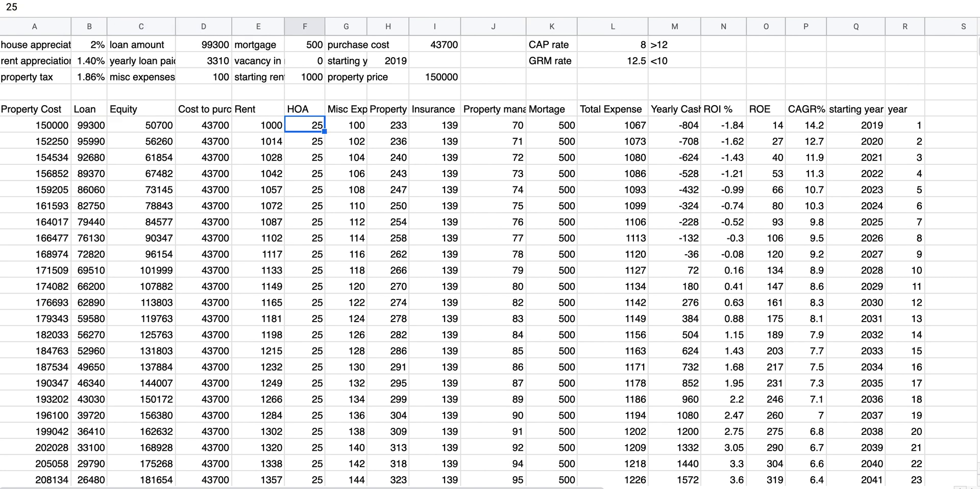
pyautogui.press('Up')
pyautogui.press('Left')
pyautogui.press('Down')
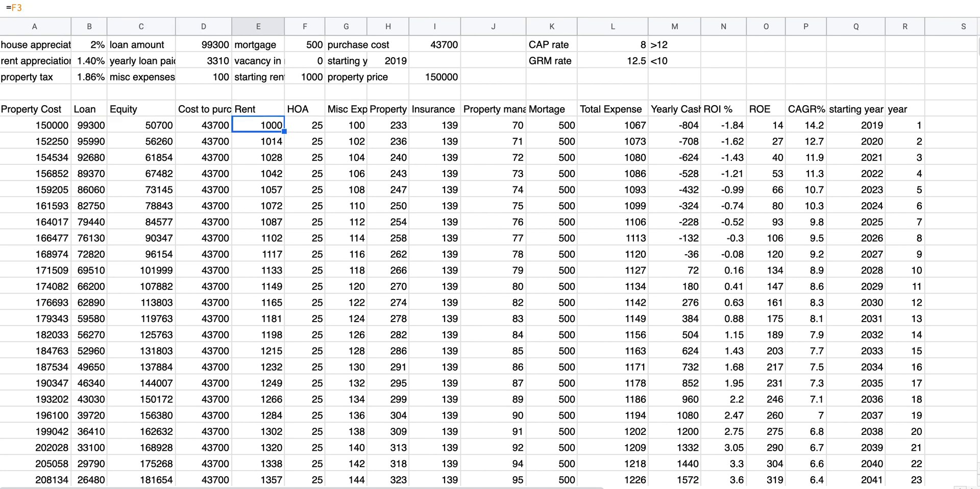
pyautogui.press('Right')
pyautogui.press('Up')
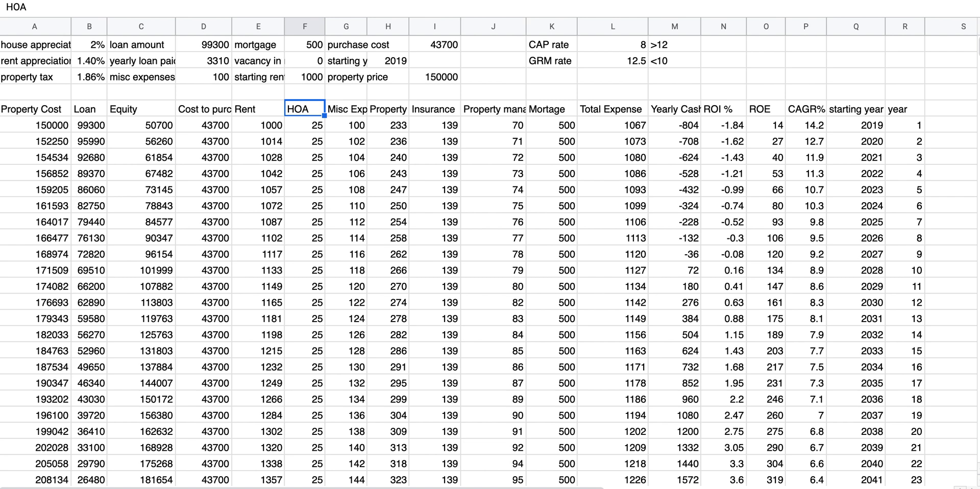
pyautogui.press('Down')
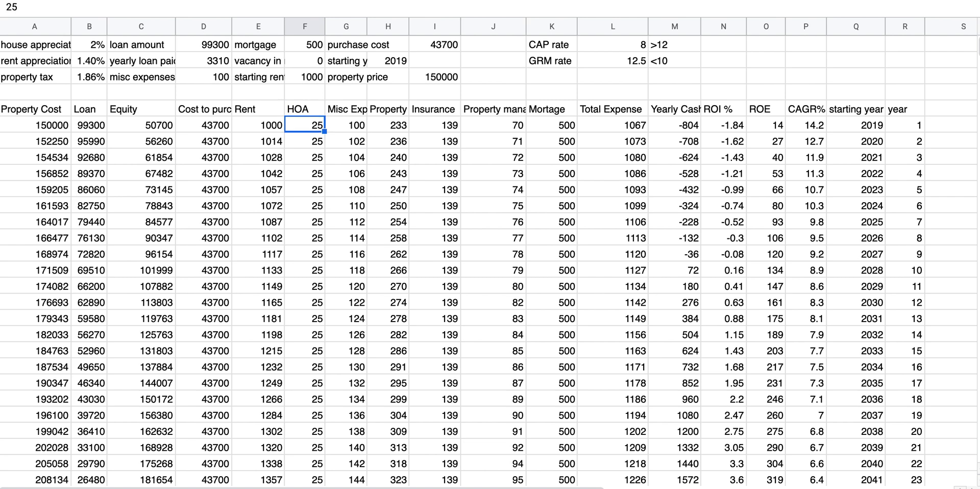
pyautogui.press('Right')
pyautogui.press('Up')
pyautogui.press('Down')
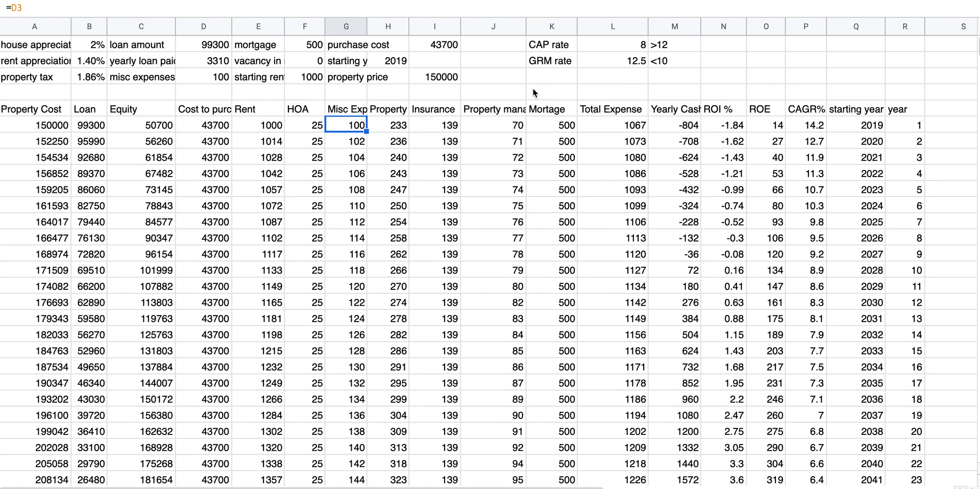
# Inspect the first-year property tax formula in H6 and the insurance amount in I6
pyautogui.click(397, 127)
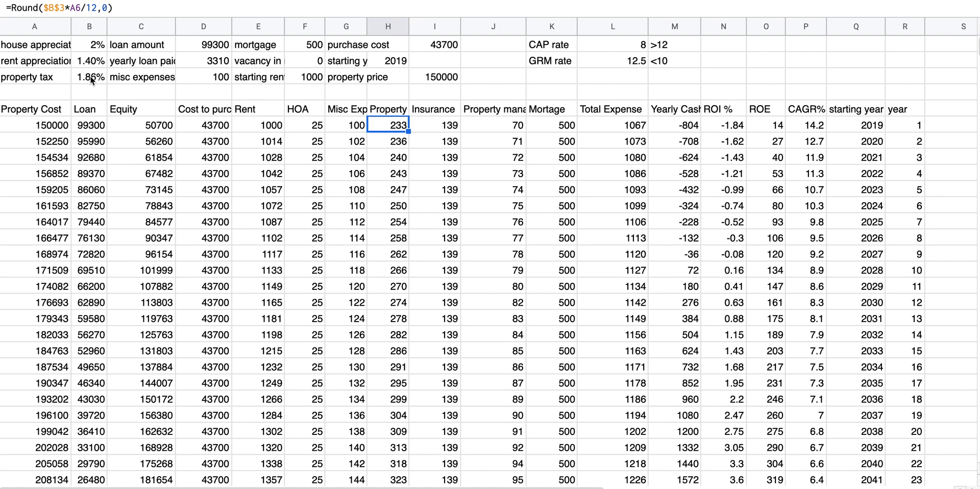
pyautogui.click(437, 127)
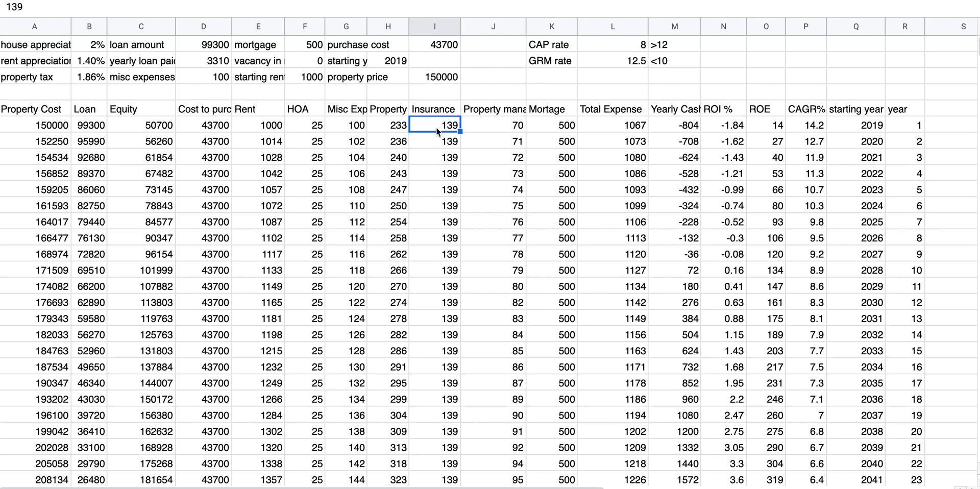
pyautogui.doubleClick(448, 126)
pyautogui.click(440, 110)
pyautogui.click(438, 122)
# Inspect the property management formula in J6 and the rent cell it references, leaving the formula unedited
pyautogui.press('Right')
pyautogui.press('Up')
pyautogui.press('Down')
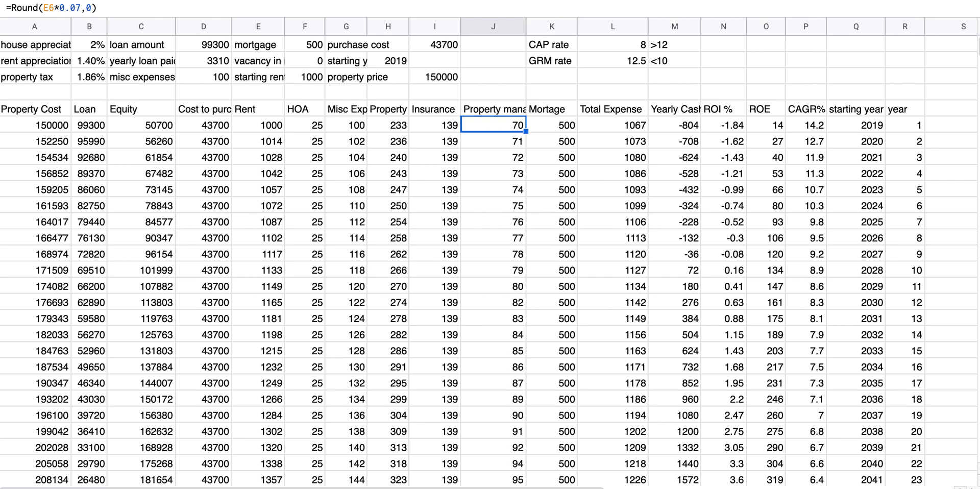
pyautogui.press('Up')
pyautogui.press('Down')
pyautogui.press('Return')
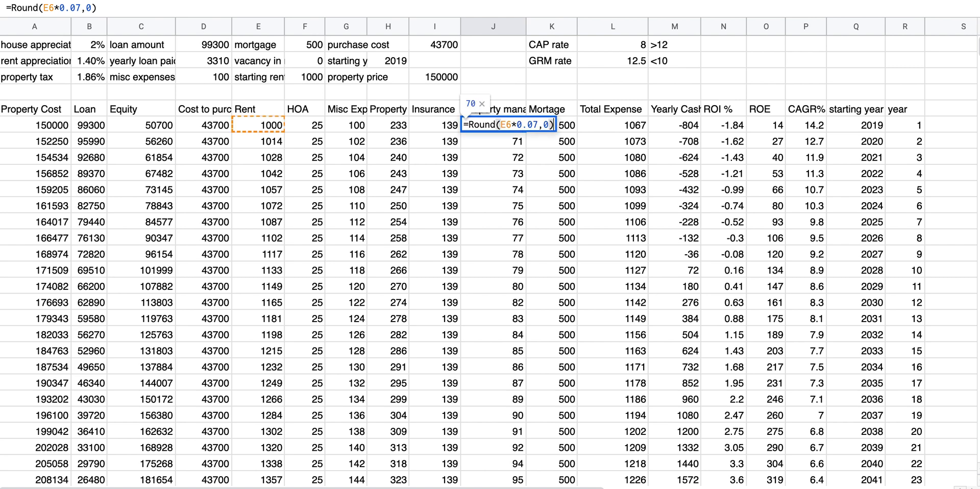
pyautogui.press('Escape')
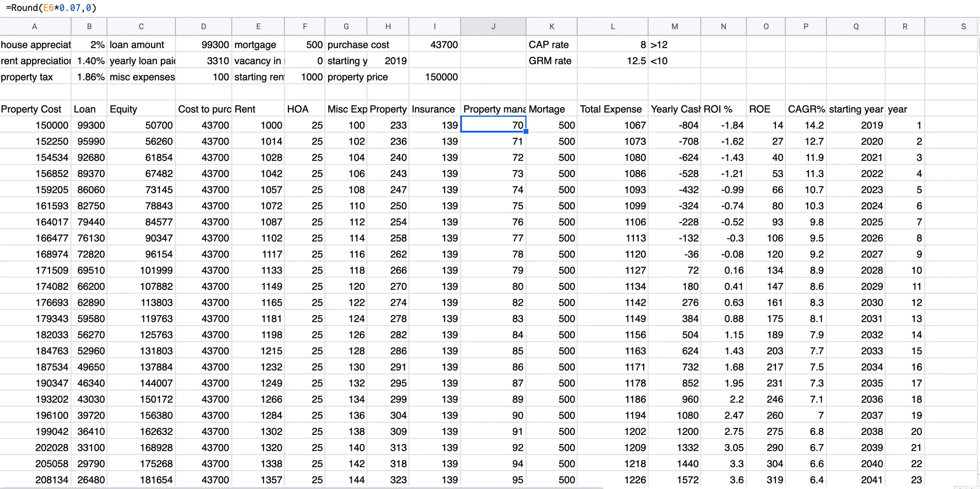
# Inspect the mortgage reference in K6 and the total expense sum formula in L6
pyautogui.press('Right')
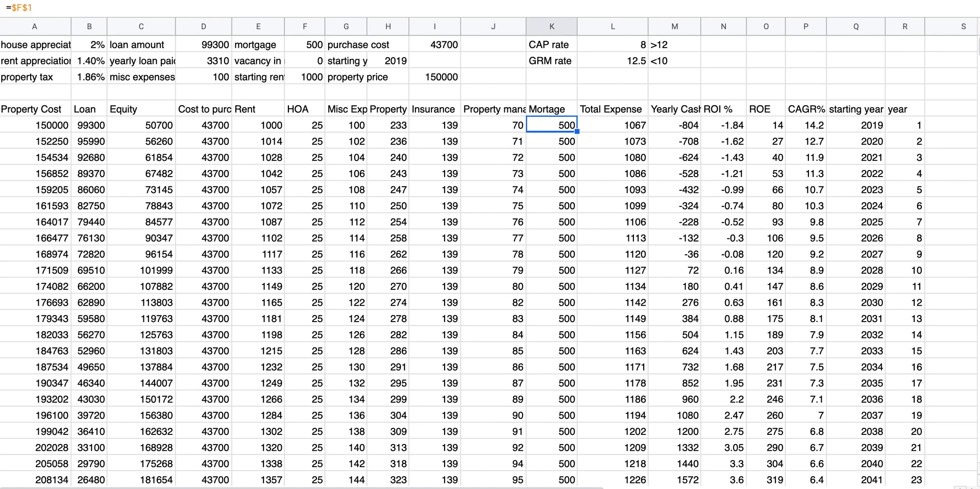
pyautogui.press('Return')
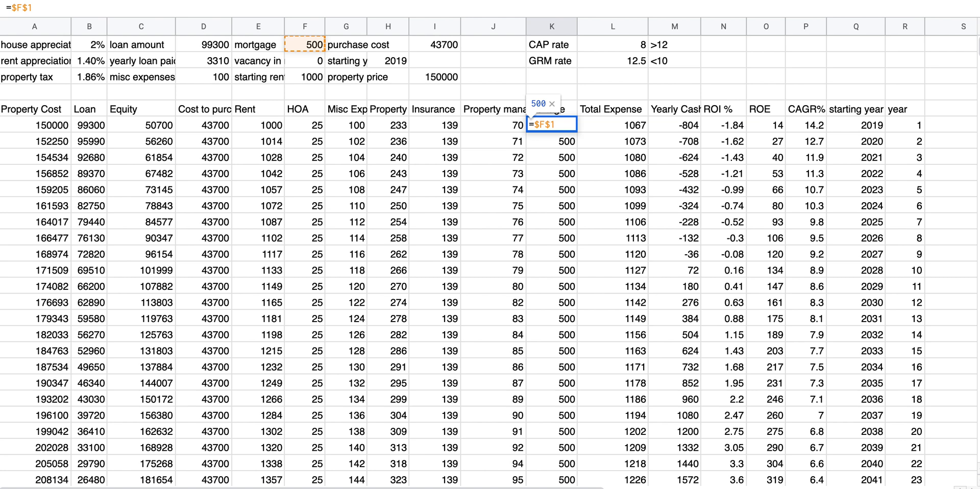
pyautogui.press('Escape')
pyautogui.press('Right')
pyautogui.press('Return')
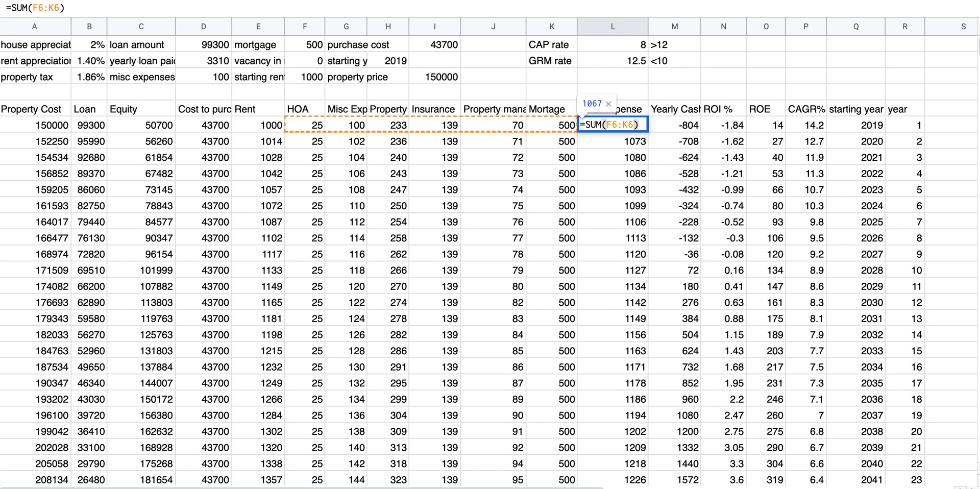
pyautogui.press('Return')
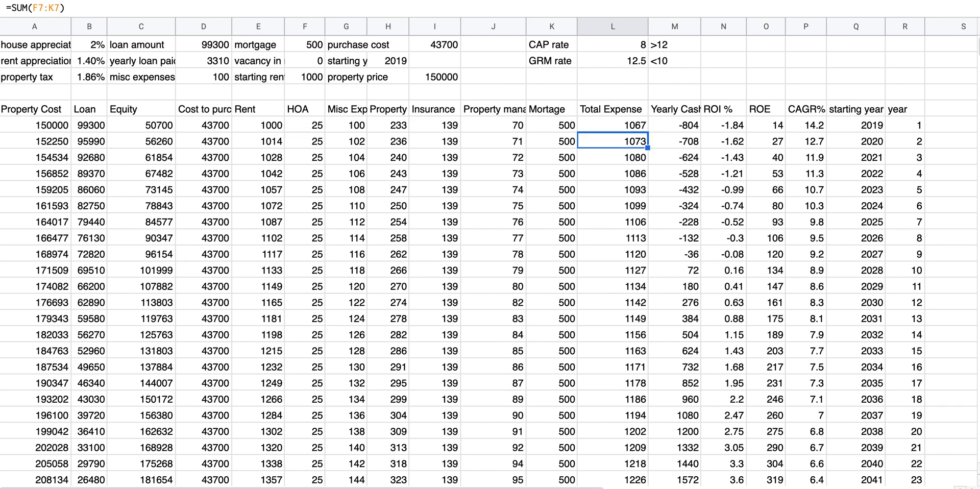
pyautogui.press('Up')
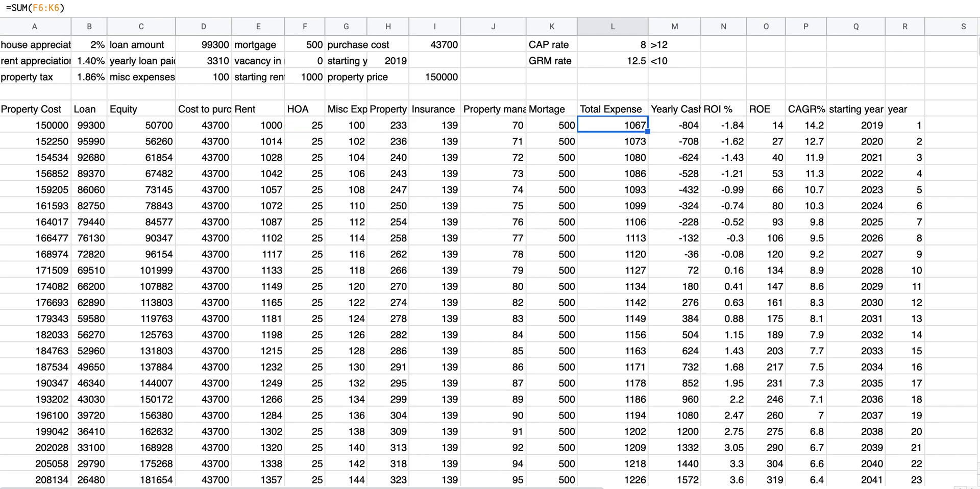
# Trace the first-year expense cells from L6 back to the rent in E6 and inspect the yearly cash flow formula in M6
pyautogui.press('Left')
pyautogui.press('Left')
pyautogui.press('Left')
pyautogui.press('Left')
pyautogui.press('Left')
pyautogui.press('Left')
pyautogui.press('Left')
pyautogui.press('Right')
pyautogui.press('Right')
pyautogui.press('Right')
pyautogui.press('Right')
pyautogui.press('Right')
pyautogui.press('Right')
pyautogui.press('Right')
pyautogui.press('Right')
pyautogui.press('Left')
pyautogui.press('Right')
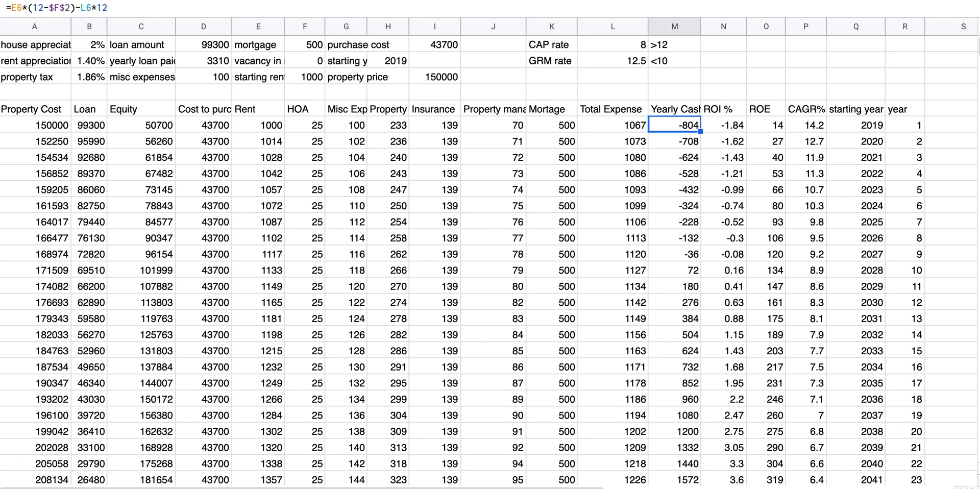
# Inspect the first-year ROI, ROE and CAGR formulas in N6 to P6
pyautogui.press('Right')
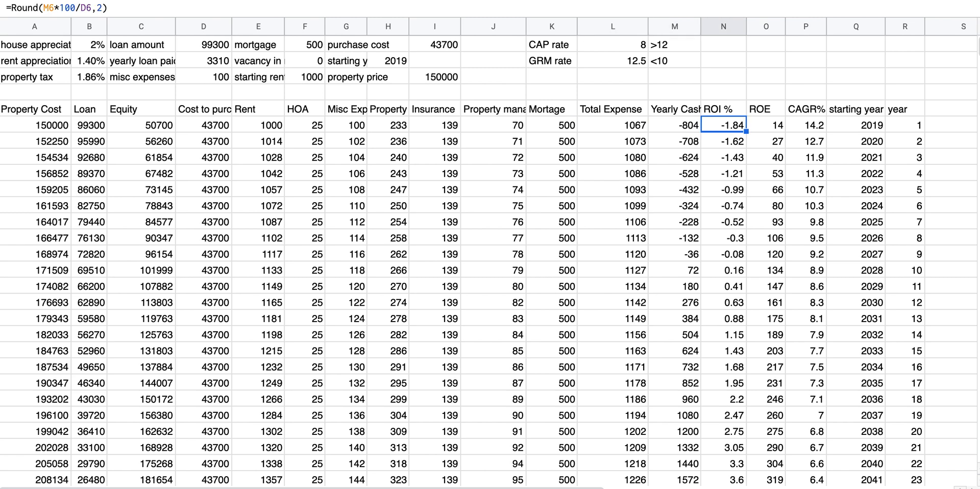
pyautogui.press('Right')
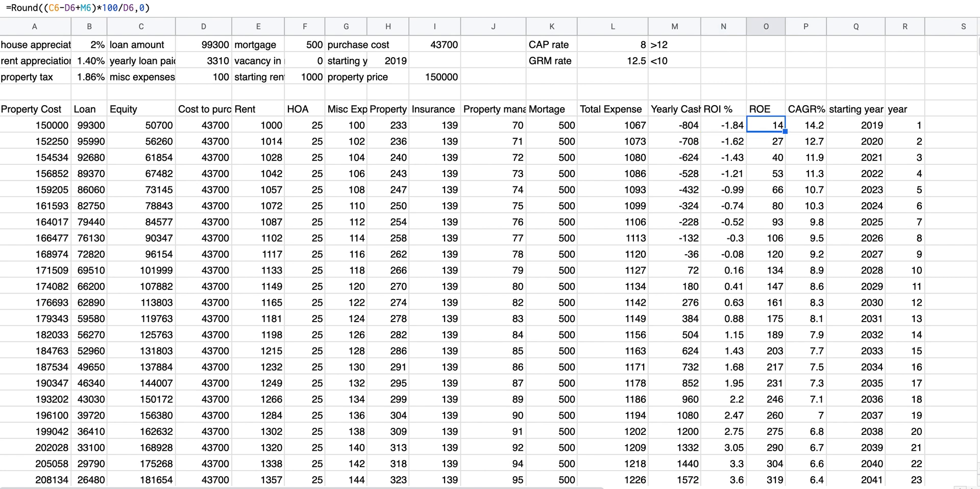
pyautogui.press('Right')
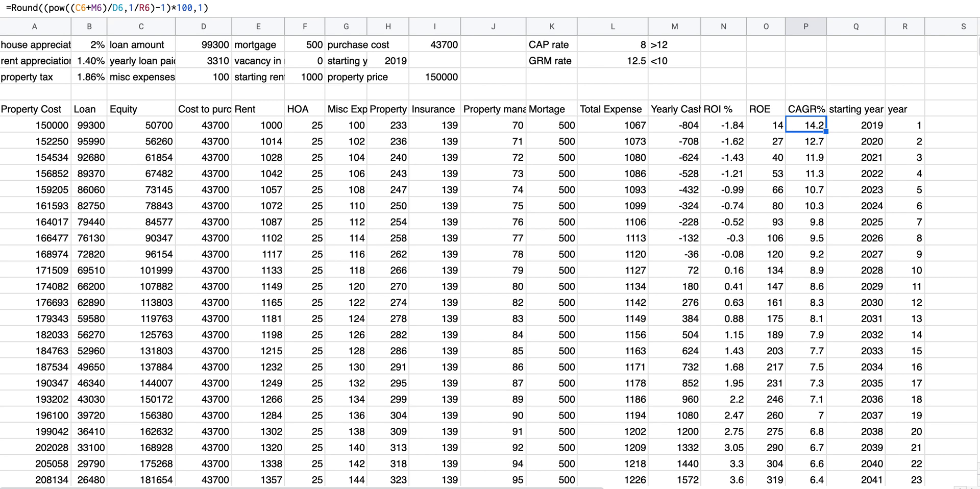
# Review the first years of CAGR values in column P and compare the ROE and CAGR% column headings
pyautogui.press('Down')
pyautogui.press('Down')
pyautogui.press('Down')
pyautogui.press('Down')
pyautogui.press('Up')
pyautogui.press('Up')
pyautogui.press('Up')
pyautogui.press('Up')
pyautogui.press('Up')
pyautogui.press('Left')
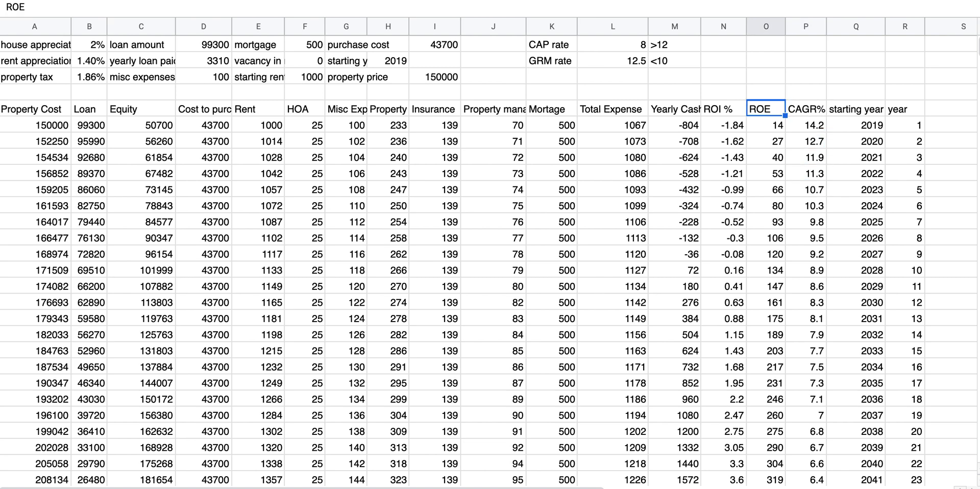
pyautogui.press('Right')
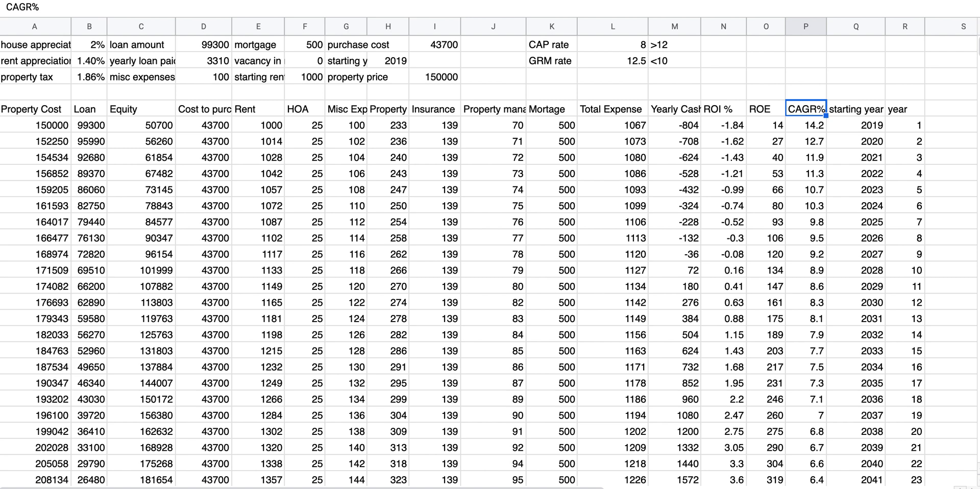
# Review the row 5 column headings from CAGR% back across to the rent and expense columns
pyautogui.press('Left')
pyautogui.press('Left')
pyautogui.press('Left')
pyautogui.press('Left')
pyautogui.press('Left')
pyautogui.press('Left')
pyautogui.press('Left')
pyautogui.press('Left')
pyautogui.press('Left')
pyautogui.press('Left')
pyautogui.press('Left')
pyautogui.press('Left')
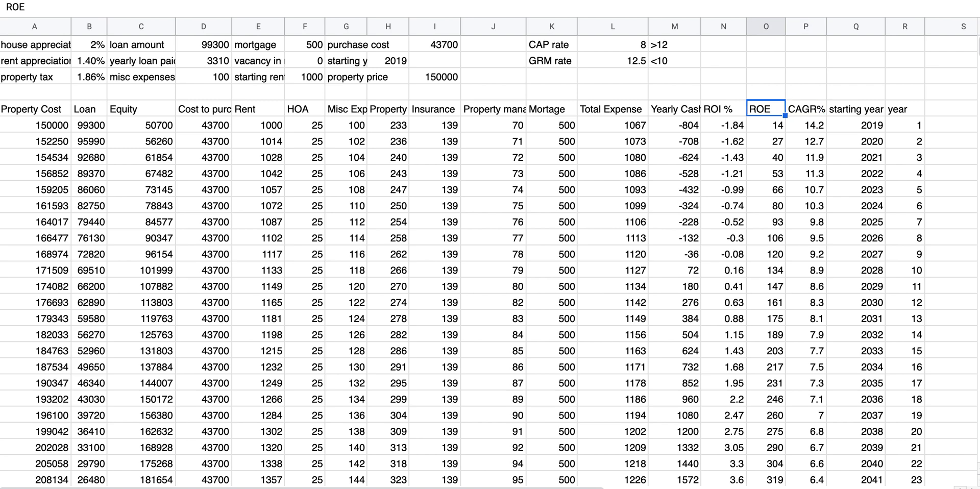
pyautogui.press('Right')
pyautogui.press('Right')
pyautogui.press('Right')
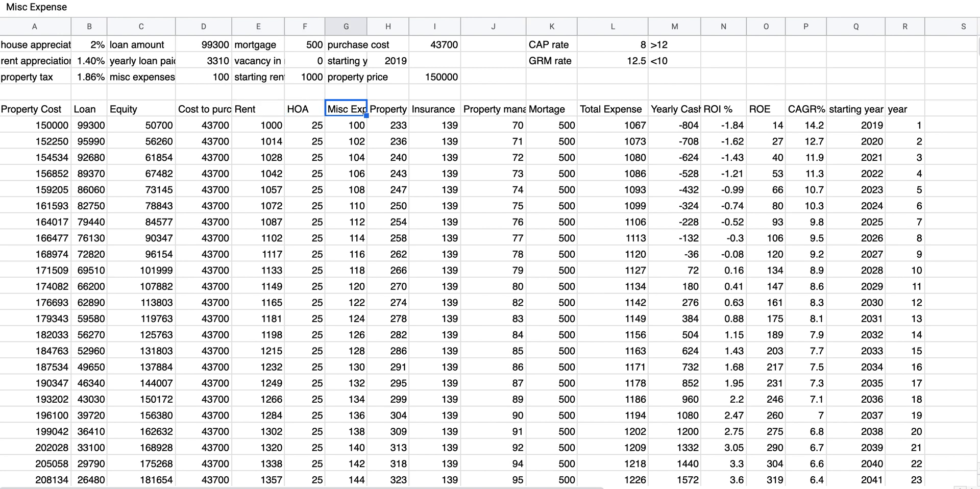
# Examine how yearly cash flow in column M develops from year 1 to year 10
pyautogui.click(688, 130)
pyautogui.press('Down')
pyautogui.press('Down')
pyautogui.press('Down')
pyautogui.press('Down')
pyautogui.press('Down')
pyautogui.press('Down')
pyautogui.press('Down')
pyautogui.press('Down')
pyautogui.press('Down')
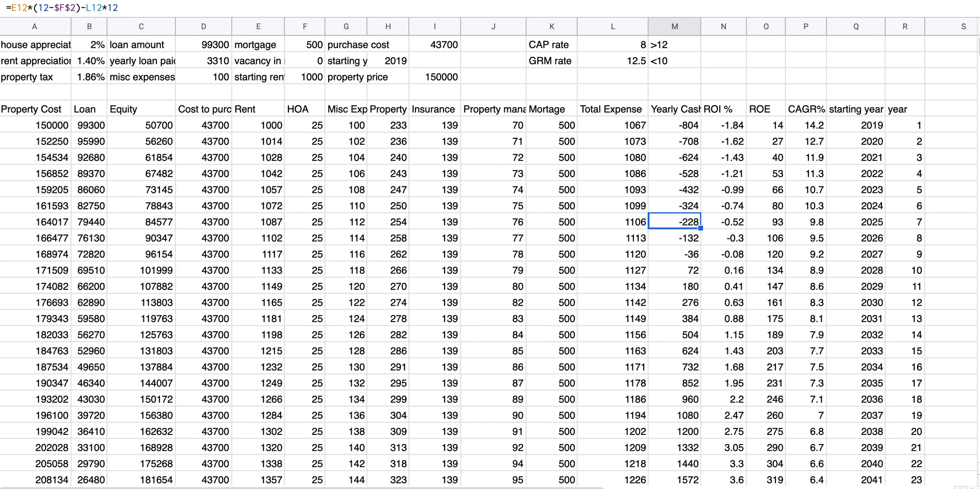
pyautogui.press('Up')
pyautogui.press('Up')
pyautogui.press('Up')
pyautogui.press('Up')
pyautogui.press('Up')
pyautogui.press('Up')
pyautogui.press('Up')
pyautogui.press('Up')
pyautogui.press('Up')
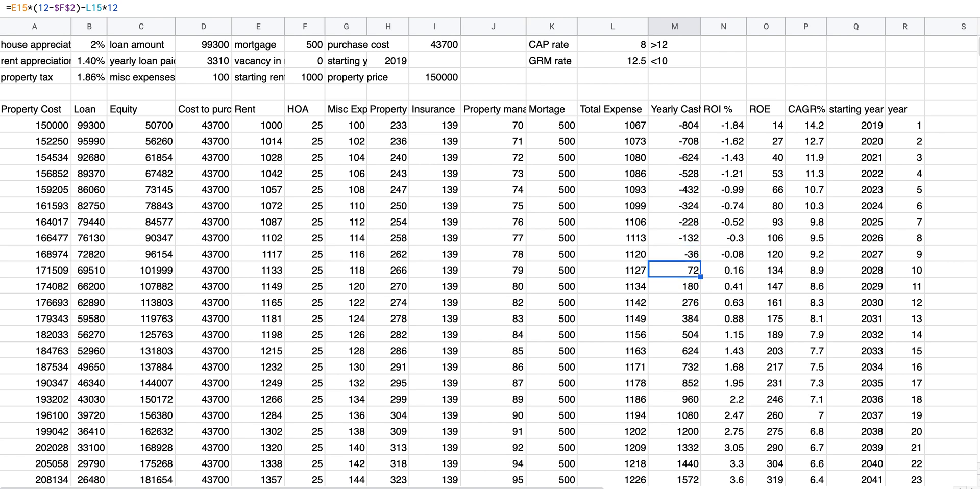
pyautogui.press('Down')
pyautogui.press('Down')
pyautogui.press('Down')
pyautogui.press('Down')
pyautogui.press('Down')
pyautogui.press('Down')
pyautogui.press('Down')
pyautogui.press('Down')
pyautogui.press('Down')
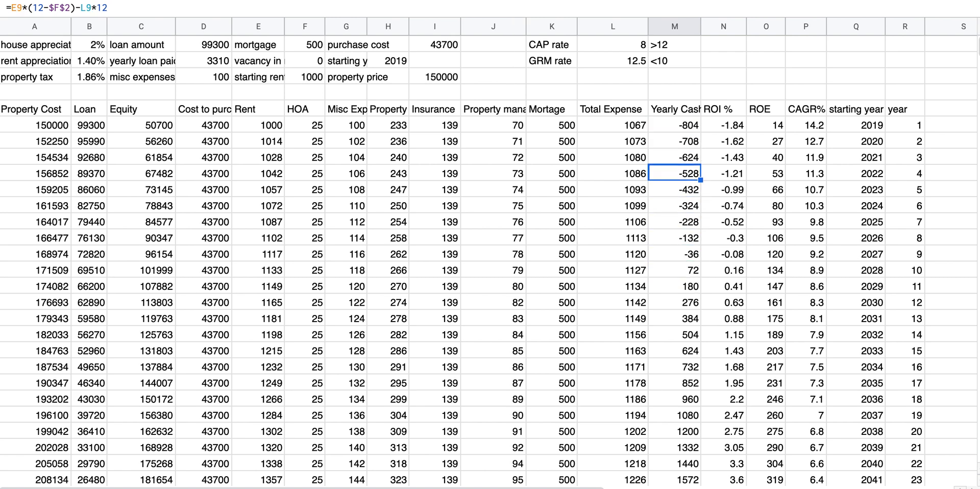
# Inspect the year 10 rent and equity formulas in row 15, working back from the yearly cash flow column
pyautogui.press('Left')
pyautogui.press('Left')
pyautogui.press('Left')
pyautogui.press('Left')
pyautogui.press('Left')
pyautogui.press('Left')
pyautogui.press('Left')
pyautogui.press('Left')
pyautogui.press('Left')
pyautogui.press('Left')
pyautogui.press('Left')
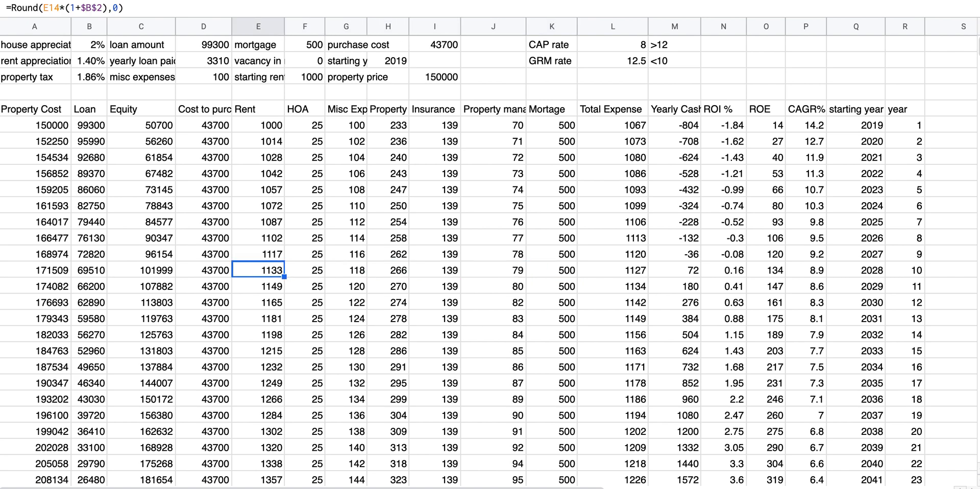
pyautogui.press('Left')
pyautogui.press('Right')
pyautogui.press('Right')
pyautogui.press('Right')
pyautogui.press('Right')
pyautogui.press('Right')
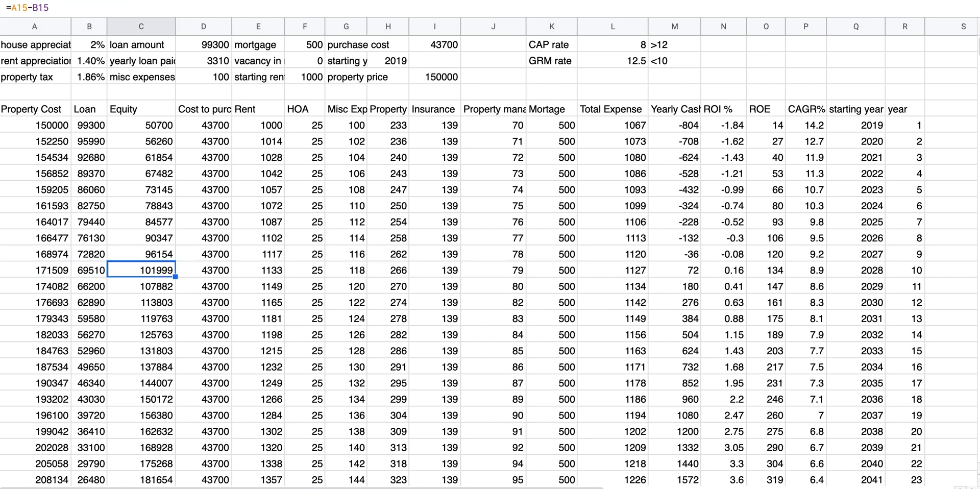
# Follow the year 10 figures across row 15 and inspect the ROE formula in O15
pyautogui.press('Right')
pyautogui.press('Right')
pyautogui.press('Right')
pyautogui.press('Right')
pyautogui.press('Right')
pyautogui.press('Right')
pyautogui.press('Right')
pyautogui.press('Right')
pyautogui.press('Right')
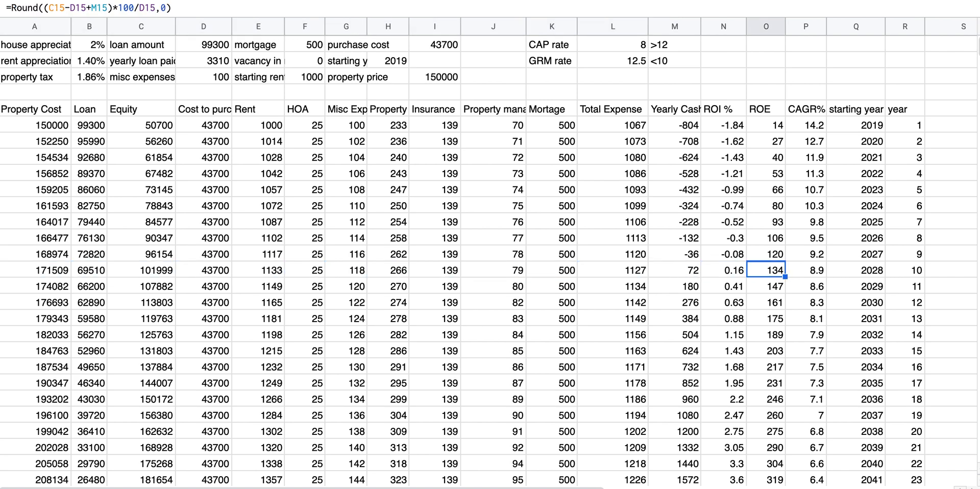
# Follow the year 10 figures in row 15 from the ROE column back to the property cost in A15
pyautogui.press('Left')
pyautogui.press('Left')
pyautogui.press('Left')
pyautogui.press('Left')
pyautogui.press('Left')
pyautogui.press('Left')
pyautogui.press('Left')
pyautogui.press('Left')
pyautogui.press('Left')
pyautogui.press('Left')
pyautogui.press('Left')
pyautogui.press('Left')
pyautogui.press('Left')
pyautogui.press('Left')
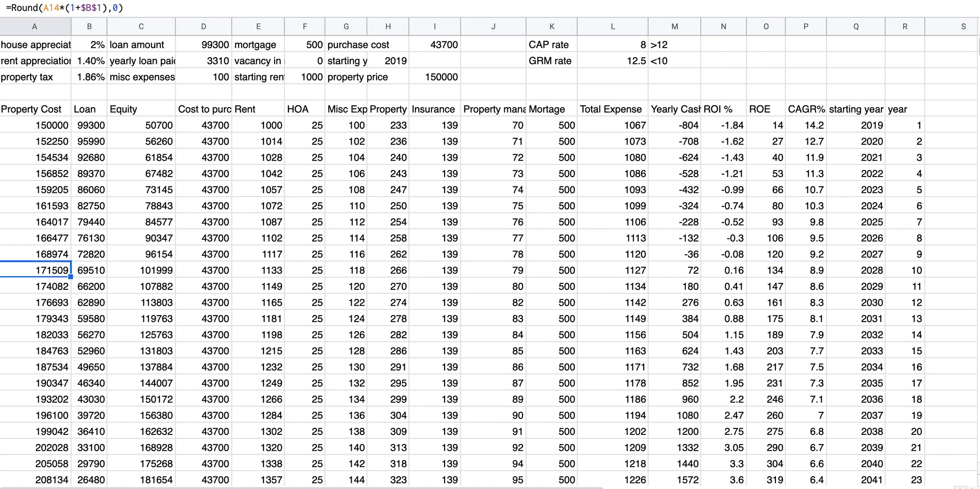
# Trace the property cost formulas in column A from year 10 up to the column heading
pyautogui.press('Up')
pyautogui.press('Up')
pyautogui.press('Up')
pyautogui.press('Up')
pyautogui.press('Up')
pyautogui.press('Up')
pyautogui.press('Up')
pyautogui.press('Up')
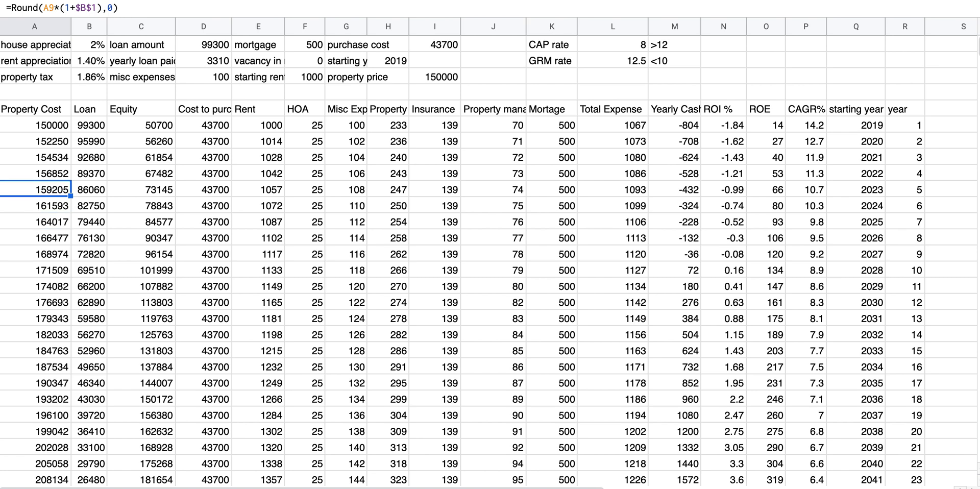
pyautogui.press('Up')
pyautogui.press('Up')
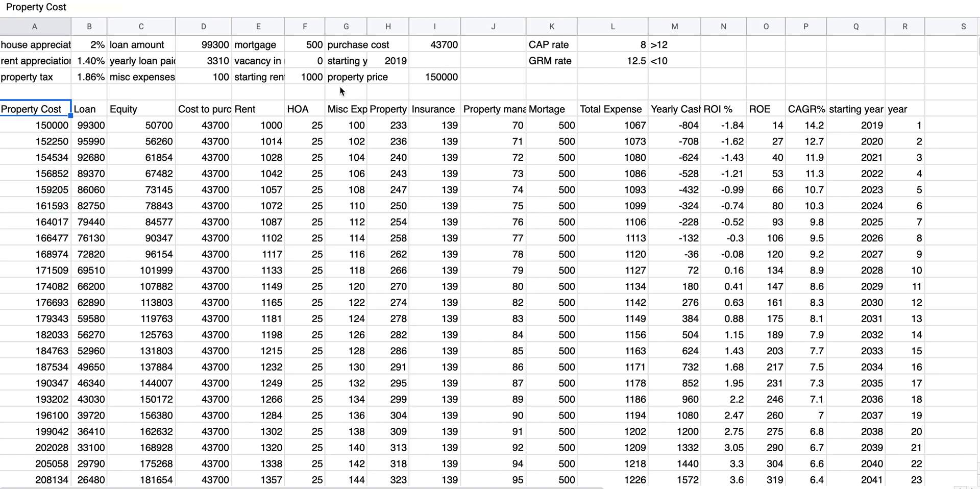
# Set the starting rent to 1400 and the vacancy to 1 in the assumptions block
pyautogui.click(311, 78)
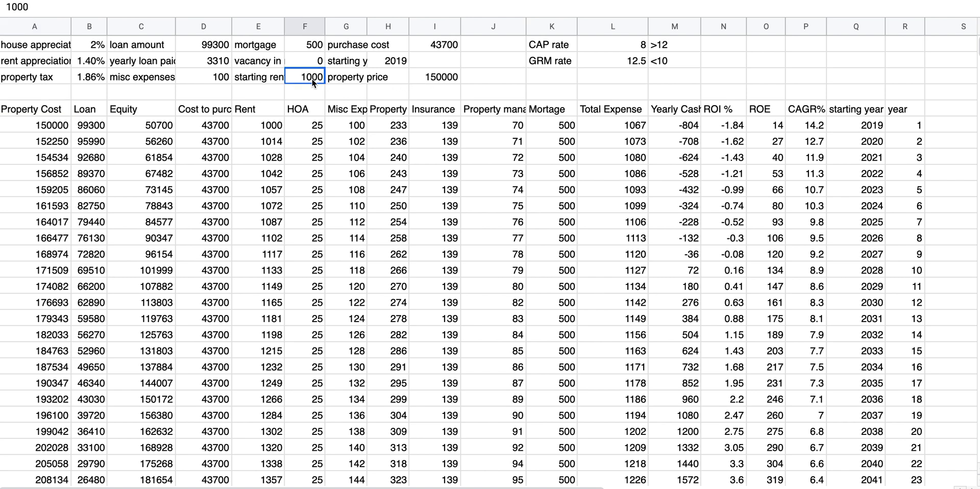
pyautogui.write('1400')
pyautogui.press('Return')
pyautogui.press('Up')
pyautogui.press('Up')
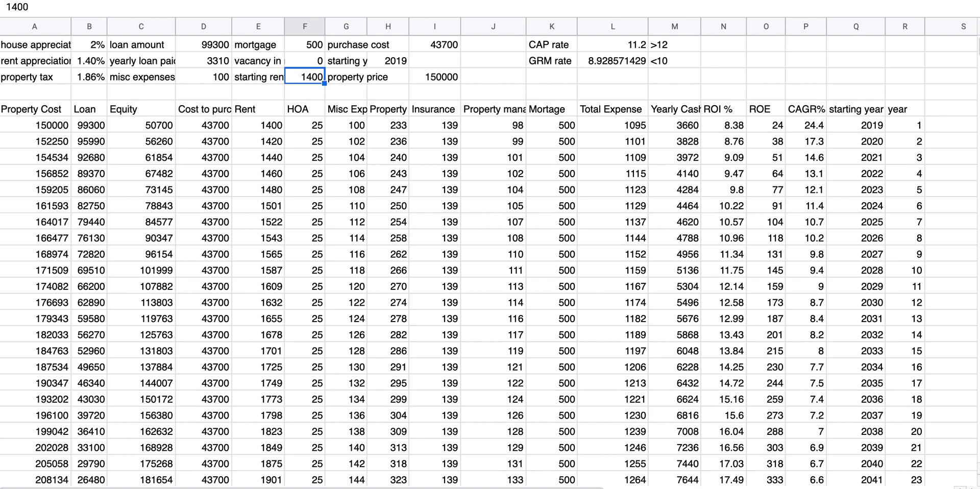
pyautogui.write('1')
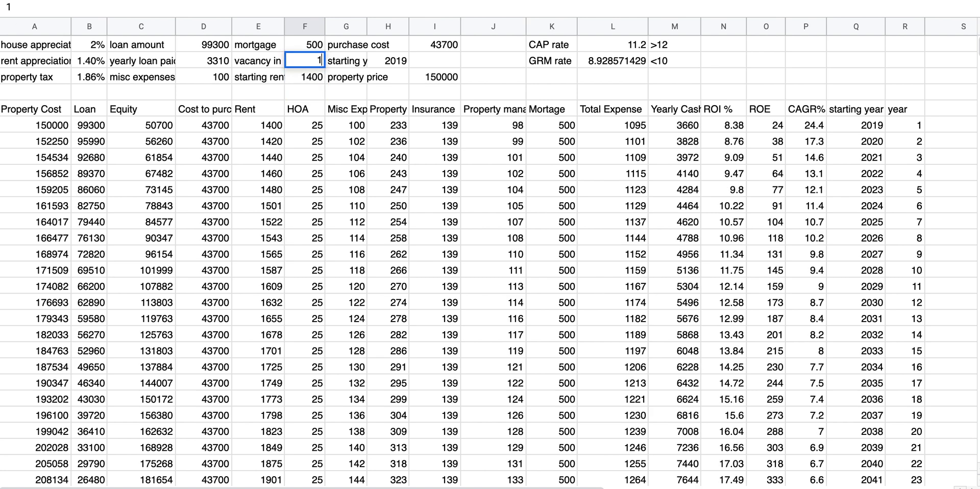
pyautogui.press('Return')
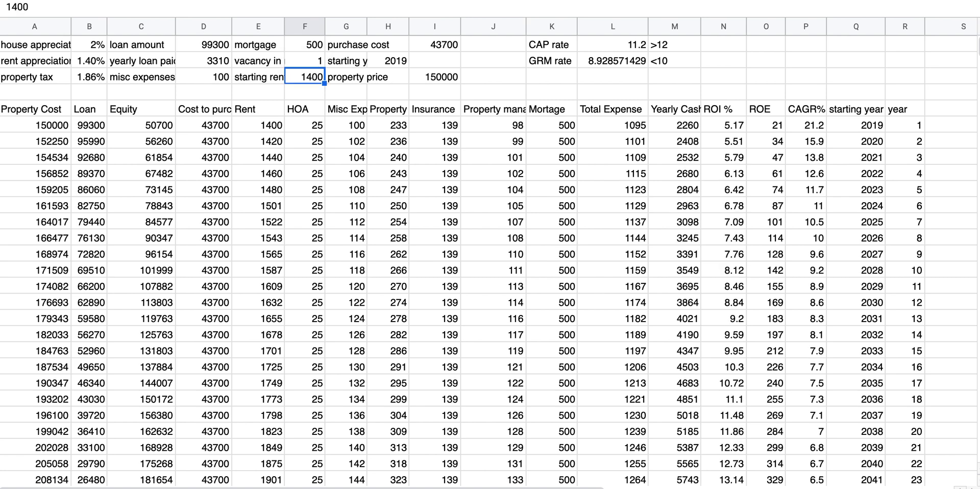
pyautogui.press('Right')
pyautogui.press('Right')
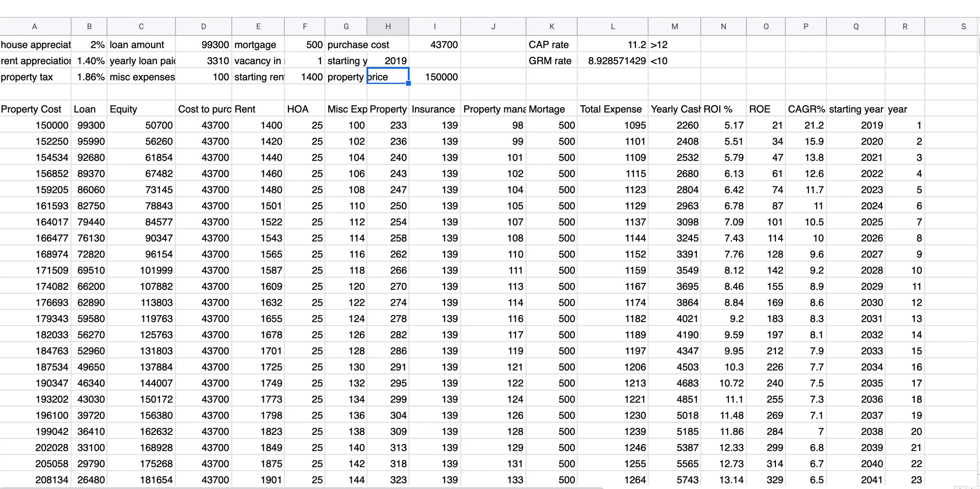
pyautogui.press('Left')
pyautogui.press('Up')
pyautogui.press('Left')
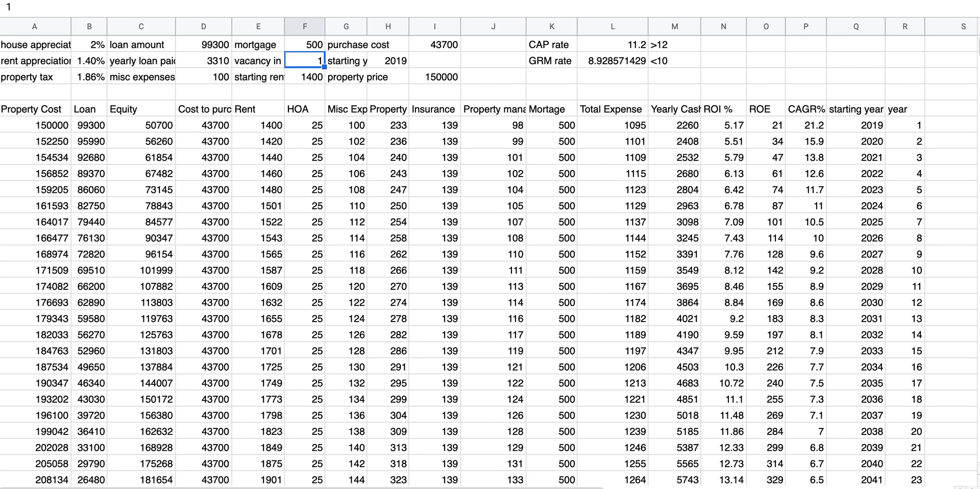
pyautogui.press('Down')
pyautogui.press('Up')
pyautogui.press('Right')
pyautogui.press('Right')
pyautogui.press('Right')
pyautogui.press('Right')
pyautogui.press('Right')
pyautogui.press('Right')
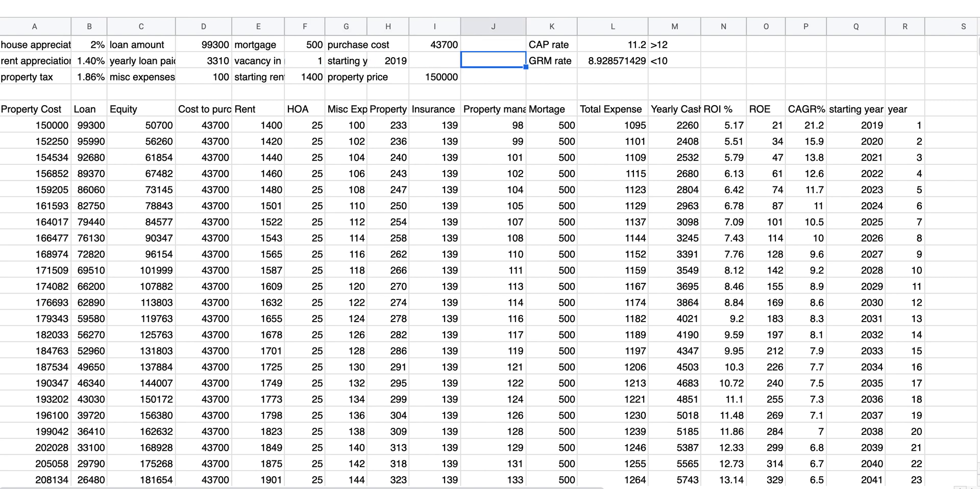
pyautogui.press('Up')
pyautogui.press('Down')
pyautogui.press('Down')
pyautogui.press('Left')
pyautogui.press('Left')
pyautogui.press('Left')
pyautogui.press('Left')
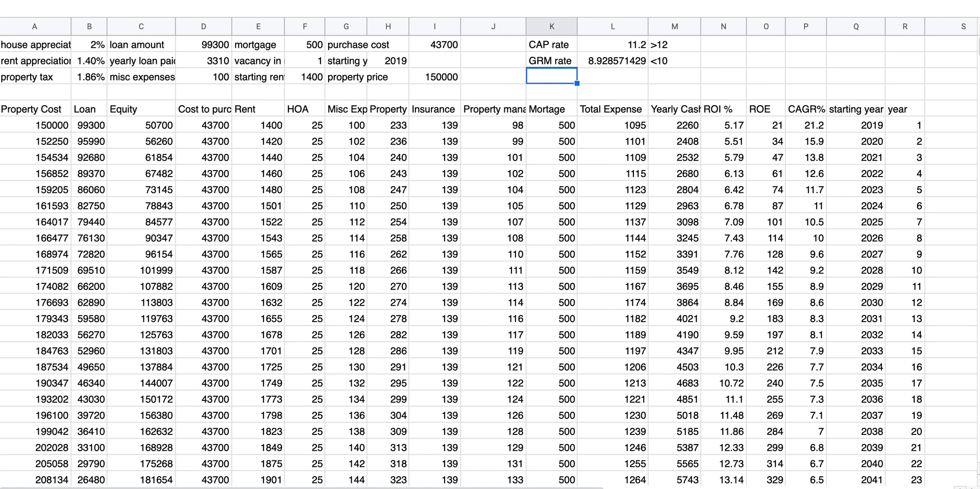
# Inspect the GRM rate formula in L2 and the CAP rate formula in L1, showing their referenced cells
pyautogui.press('Right')
pyautogui.press('Right')
pyautogui.press('Right')
pyautogui.press('Right')
pyautogui.press('Up')
pyautogui.press('Return')
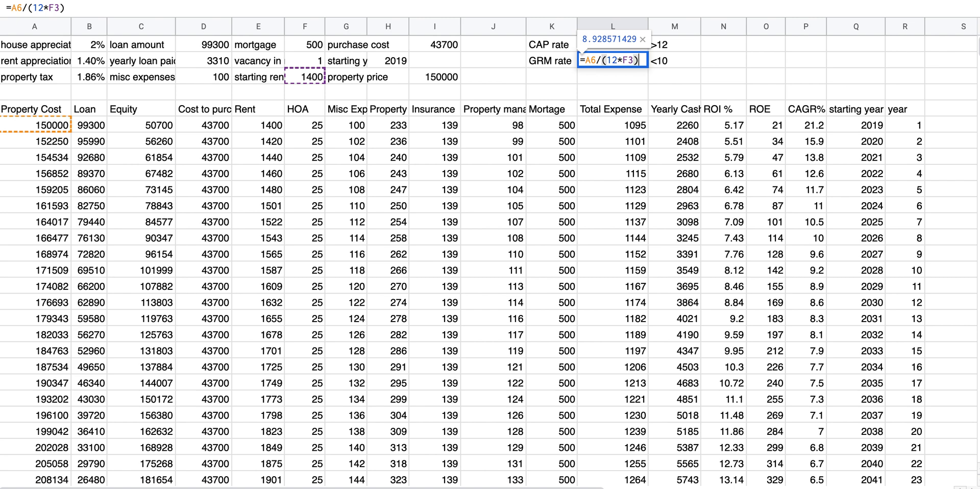
pyautogui.press('Return')
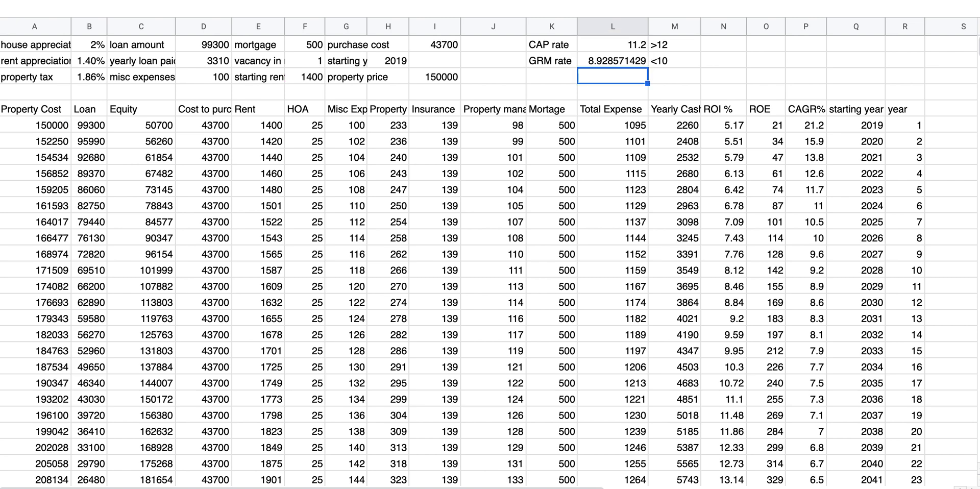
pyautogui.press('Up')
pyautogui.press('Up')
pyautogui.press('Return')
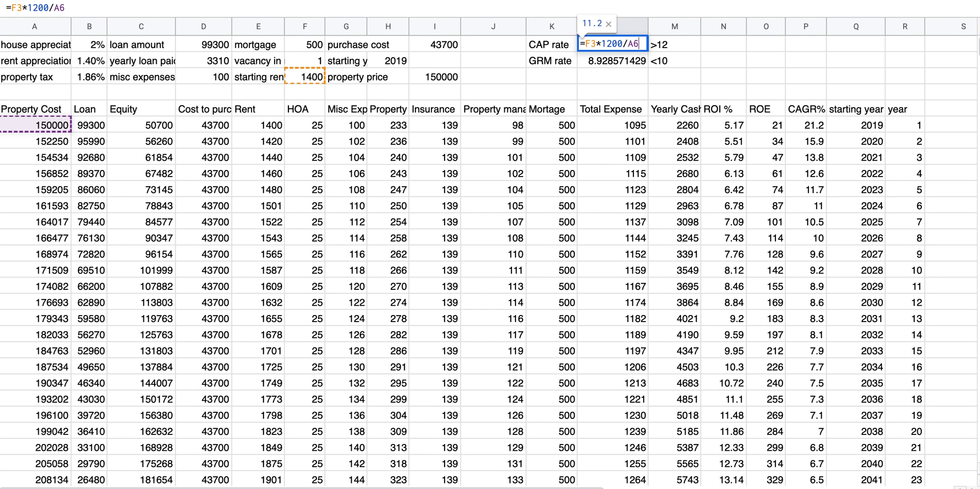
pyautogui.press('Return')
# Look back across the row 3 assumptions from the rate columns to the misc expenses label
pyautogui.press('Up')
pyautogui.press('Down')
pyautogui.press('Down')
pyautogui.press('Left')
pyautogui.press('Left')
pyautogui.press('Left')
pyautogui.press('Left')
pyautogui.press('Left')
pyautogui.press('Left')
pyautogui.press('Left')
pyautogui.press('Left')
pyautogui.press('Left')
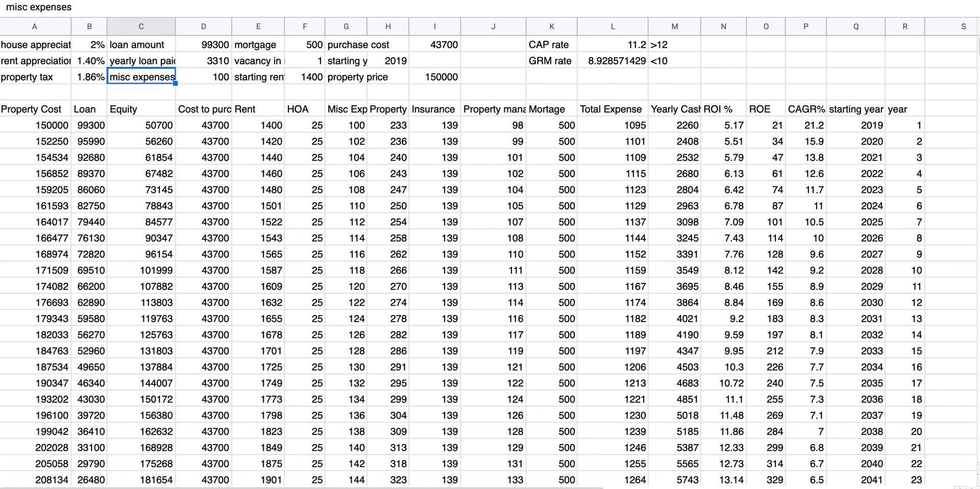
# Set the property price assumption to 238000
pyautogui.press('Right')
pyautogui.press('Right')
pyautogui.press('Right')
pyautogui.press('Right')
pyautogui.press('Right')
pyautogui.press('Right')
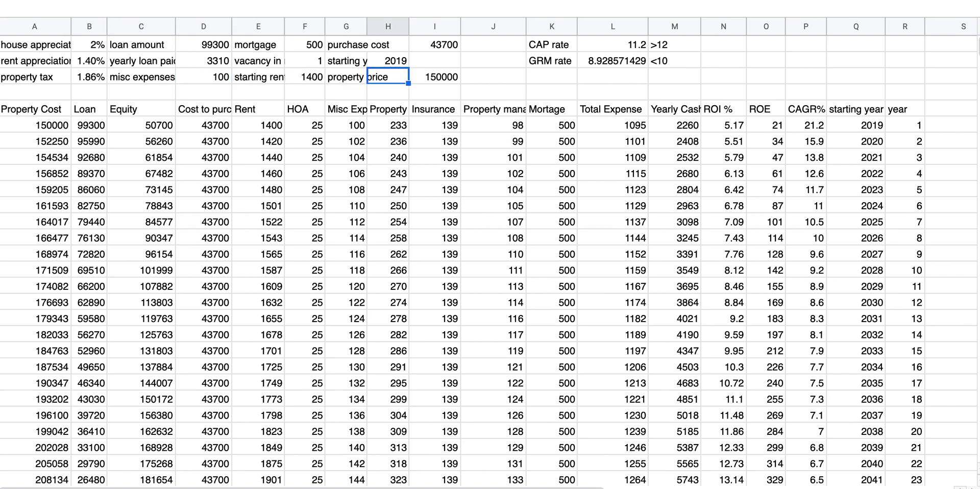
pyautogui.write('23')
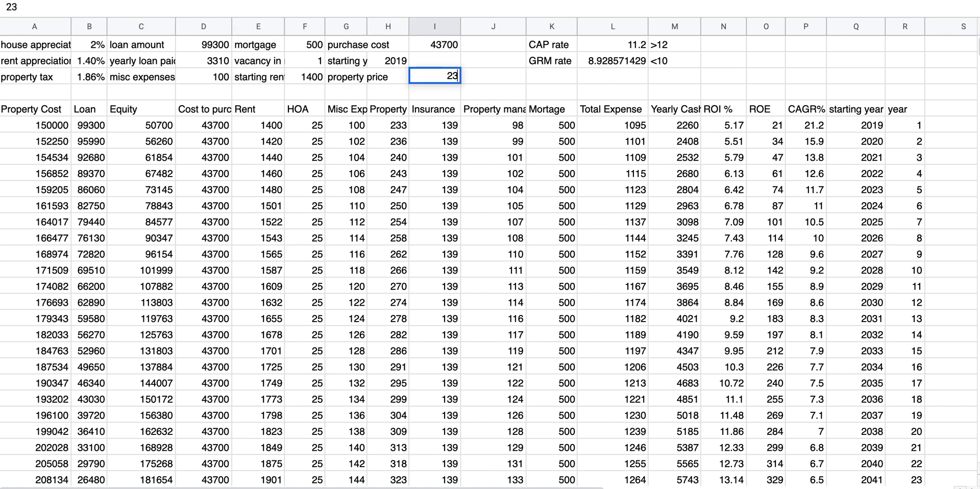
pyautogui.write('8000')
pyautogui.press('Return')
# Set the purchase cost assumption to 68000
pyautogui.press('Up')
pyautogui.press('Up')
pyautogui.press('Up')
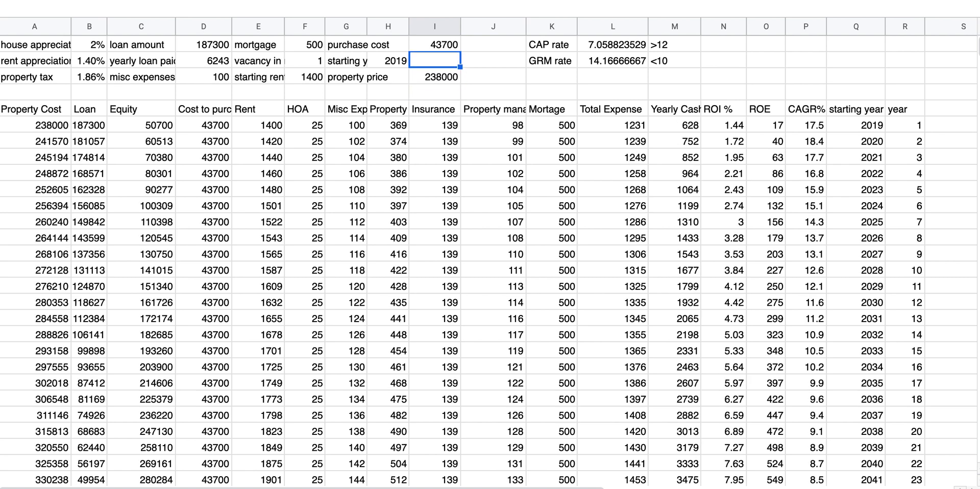
pyautogui.press('Return')
pyautogui.press('BackSpace')
pyautogui.press('BackSpace')
pyautogui.press('BackSpace')
pyautogui.press('BackSpace')
pyautogui.press('BackSpace')
pyautogui.write('68000')
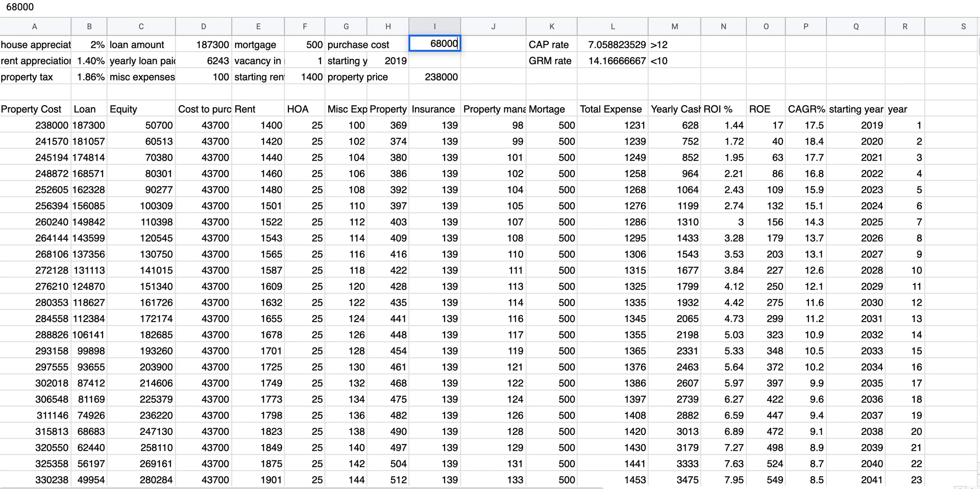
pyautogui.press('Return')
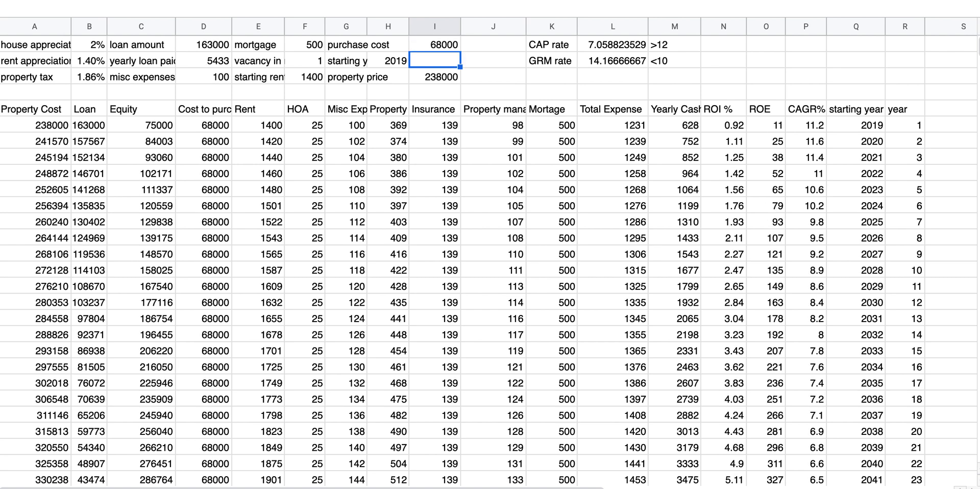
# Set the mortgage assumption to 900
pyautogui.press('Left')
pyautogui.press('Left')
pyautogui.press('Left')
pyautogui.press('Up')
pyautogui.press('Down')
pyautogui.press('Up')
pyautogui.write('900')
pyautogui.press('Return')
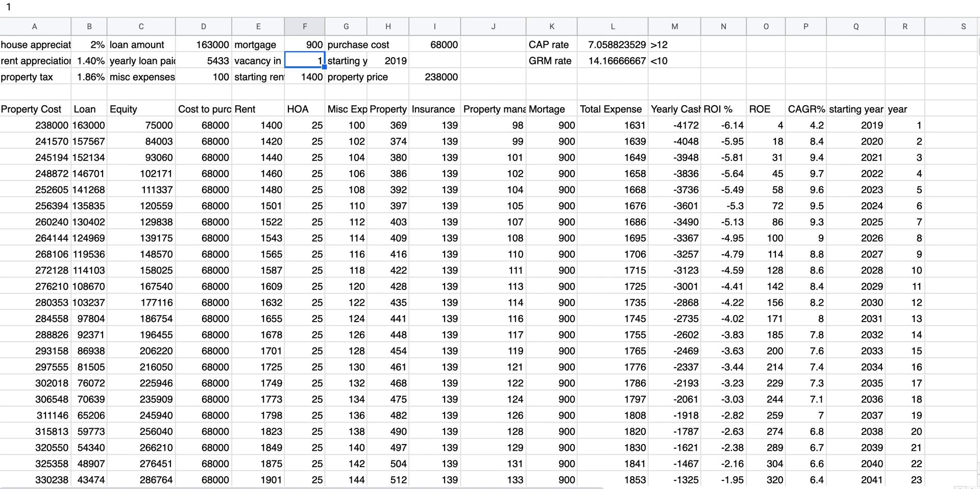
# Set the starting rent assumption to 1650
pyautogui.press('Down')
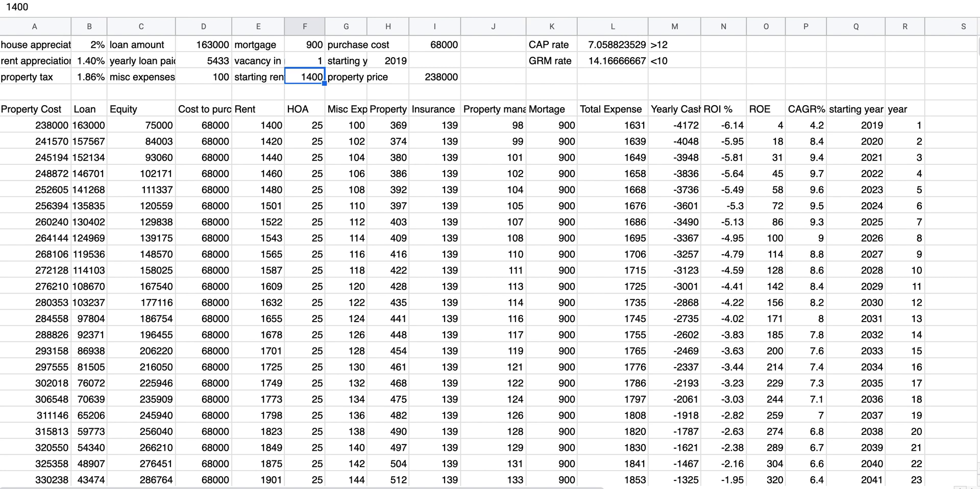
pyautogui.write('17')
pyautogui.press('BackSpace')
pyautogui.write('650')
pyautogui.press('Return')
# Set the misc expenses assumption to 150
pyautogui.press('Up')
pyautogui.press('Left')
pyautogui.press('Left')
pyautogui.write('150')
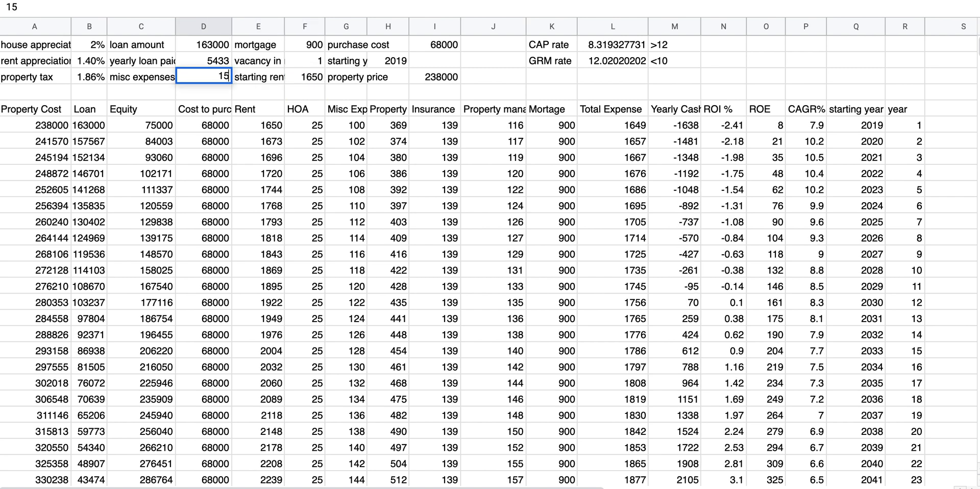
pyautogui.press('Return')
# Review the yearly loan payment, rent appreciation, property tax and starting rent assumptions in rows 2 and 3
pyautogui.press('Up')
pyautogui.press('Up')
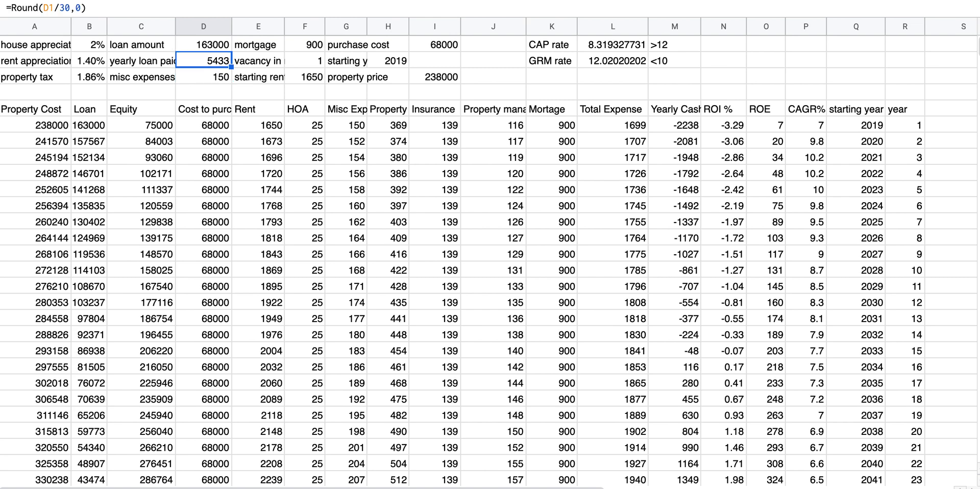
pyautogui.press('Left')
pyautogui.press('Left')
pyautogui.press('Left')
pyautogui.press('Right')
pyautogui.press('Down')
pyautogui.press('Right')
pyautogui.press('Right')
pyautogui.press('Right')
pyautogui.press('Right')
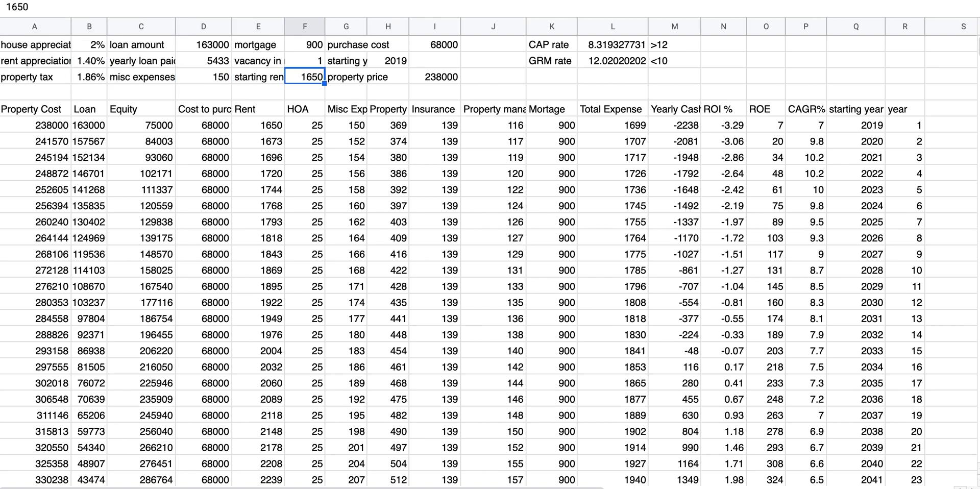
# Compare the CAP and GRM rates with their >12 and <10 targets in column M
pyautogui.press('Right')
pyautogui.press('Right')
pyautogui.press('Right')
pyautogui.press('Right')
pyautogui.press('Right')
pyautogui.press('Right')
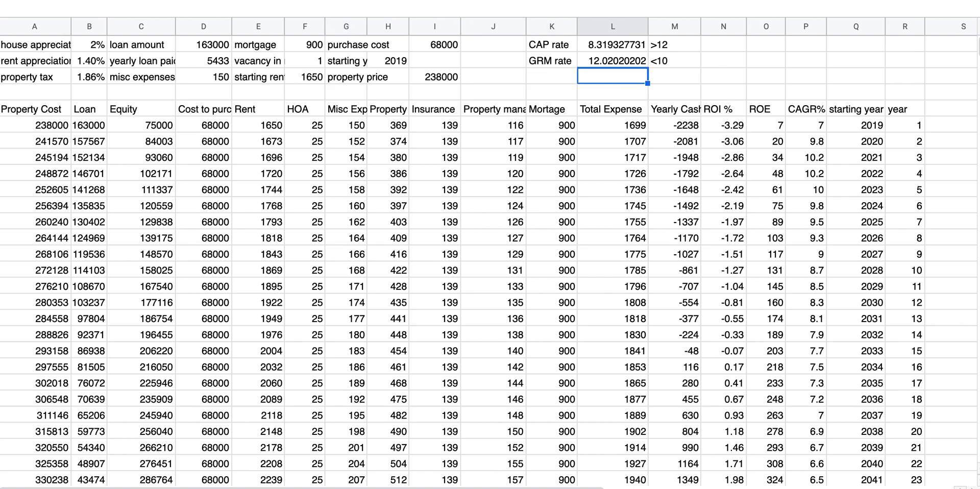
pyautogui.press('Up')
pyautogui.press('Up')
pyautogui.press('Right')
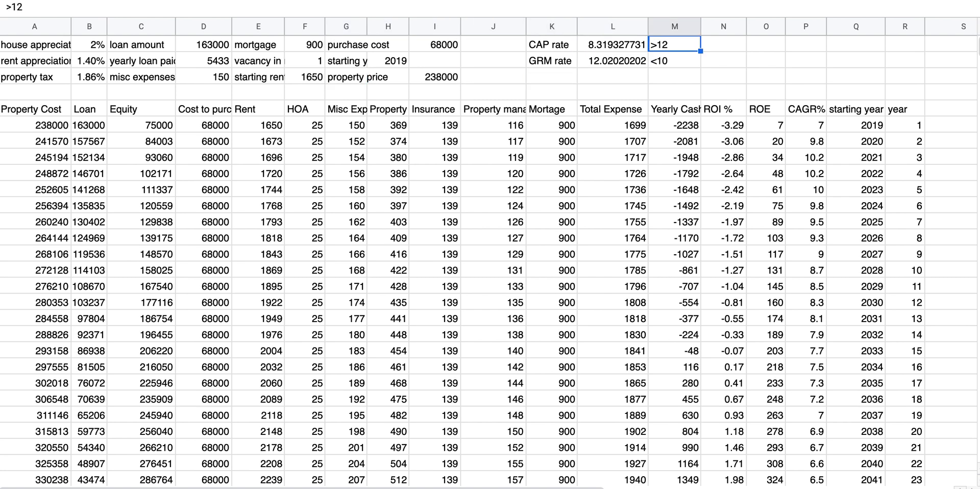
pyautogui.press('Down')
pyautogui.press('Left')
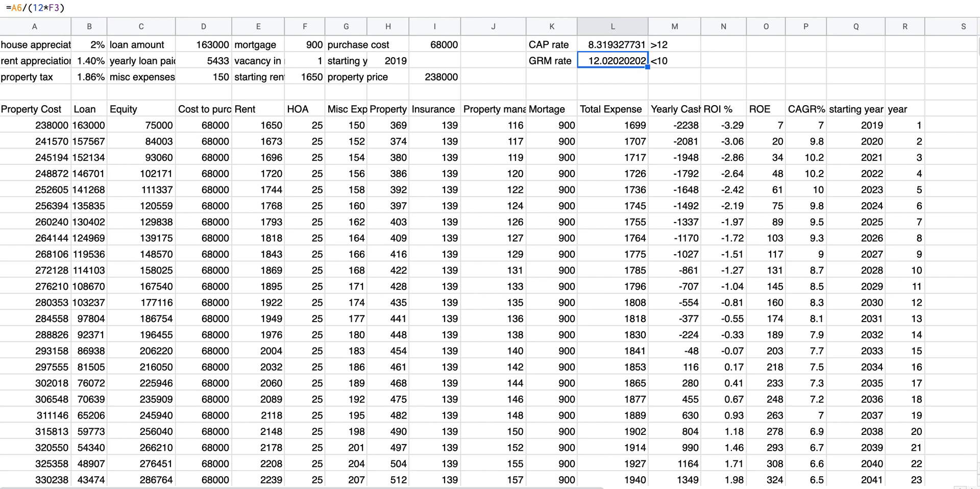
# Inspect the year 1 total expense formula in L6 and the yearly cash flow formula in M6
pyautogui.press('Down')
pyautogui.press('Down')
pyautogui.press('Down')
pyautogui.press('Down')
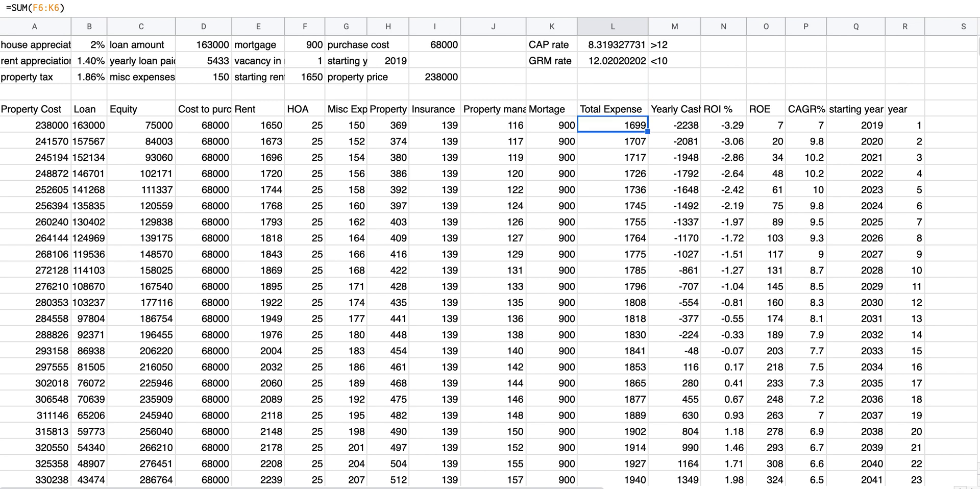
pyautogui.press('Right')
pyautogui.press('Right')
pyautogui.press('Left')
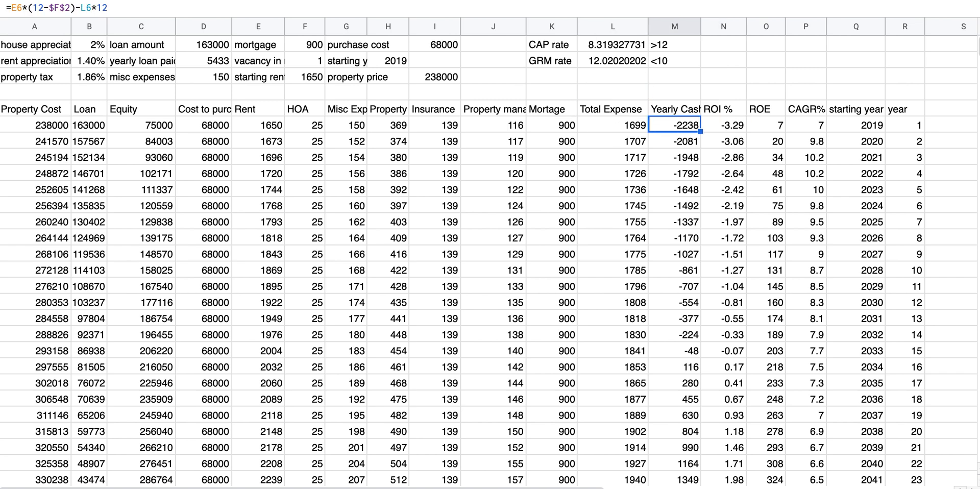
# Follow the yearly cash flow down column M from year 1 to year 11
pyautogui.press('Down')
pyautogui.press('Down')
pyautogui.press('Down')
pyautogui.press('Down')
pyautogui.press('Down')
pyautogui.press('Down')
pyautogui.press('Down')
pyautogui.press('Down')
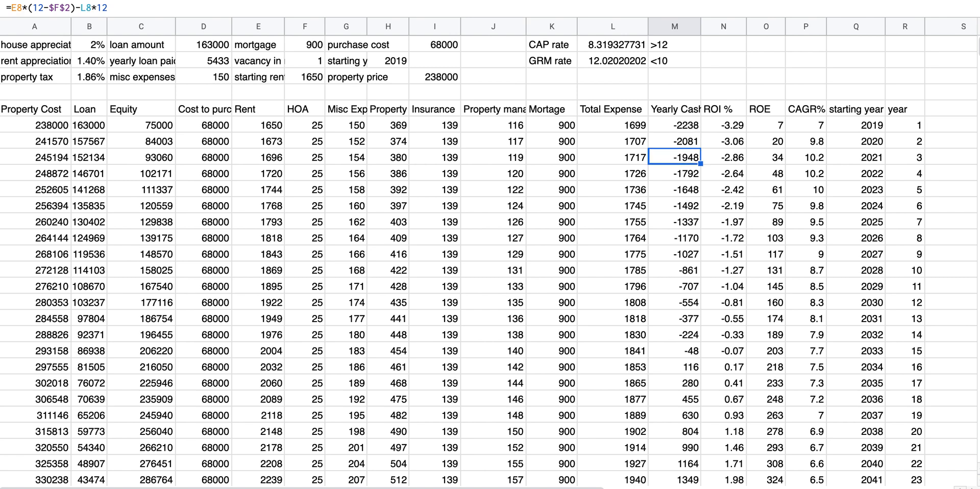
pyautogui.press('Down')
pyautogui.press('Down')
pyautogui.press('Down')
pyautogui.press('Down')
pyautogui.press('Down')
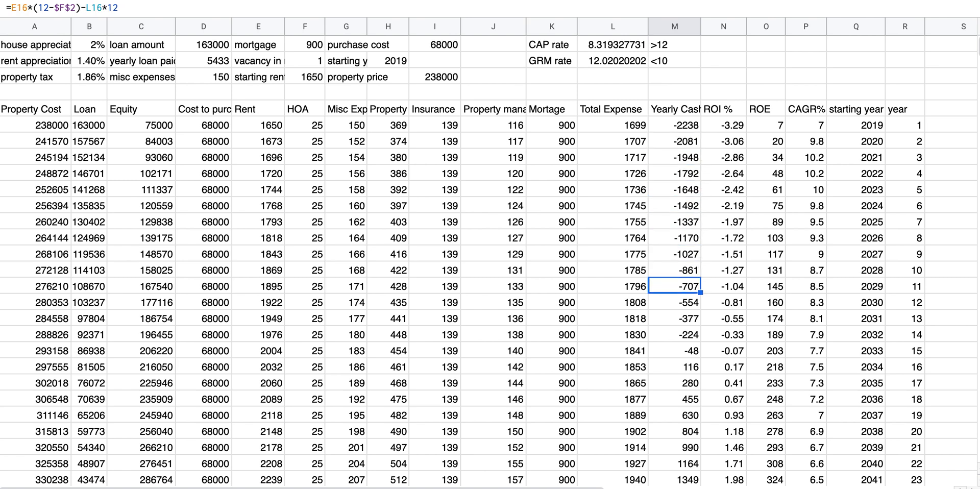
# Trace the yearly cash flow from year 11 back up column M to the CAP rate target in M1
pyautogui.press('Down')
pyautogui.press('Up')
pyautogui.press('Up')
pyautogui.press('Up')
pyautogui.press('Up')
pyautogui.press('Up')
pyautogui.press('Up')
pyautogui.press('Up')
pyautogui.press('Up')
pyautogui.press('Up')
pyautogui.press('Up')
pyautogui.press('Up')
pyautogui.press('Up')
pyautogui.press('Up')
pyautogui.press('Up')
pyautogui.press('Up')
pyautogui.press('Up')
pyautogui.press('Up')
pyautogui.press('Up')
pyautogui.press('Up')
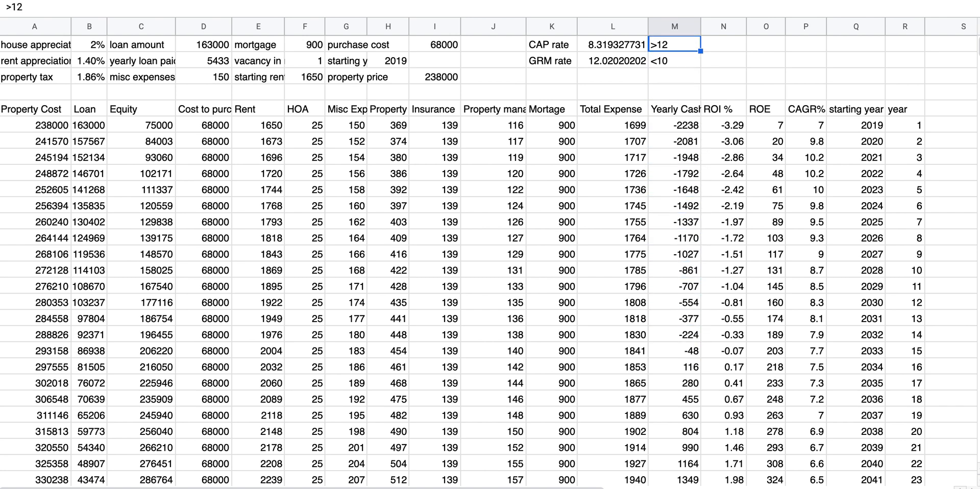
# Set the mortgage payment in F1 to 919
pyautogui.press('Left')
pyautogui.press('Left')
pyautogui.press('Left')
pyautogui.press('Left')
pyautogui.press('Left')
pyautogui.press('Left')
pyautogui.press('Left')
pyautogui.press('Down')
pyautogui.press('Right')
pyautogui.press('Down')
pyautogui.press('Right')
pyautogui.press('Right')
pyautogui.press('Up')
pyautogui.press('Up')
pyautogui.press('Left')
pyautogui.press('Left')
pyautogui.press('Right')
pyautogui.press('Right')
pyautogui.press('Left')
pyautogui.press('Left')
pyautogui.press('Left')
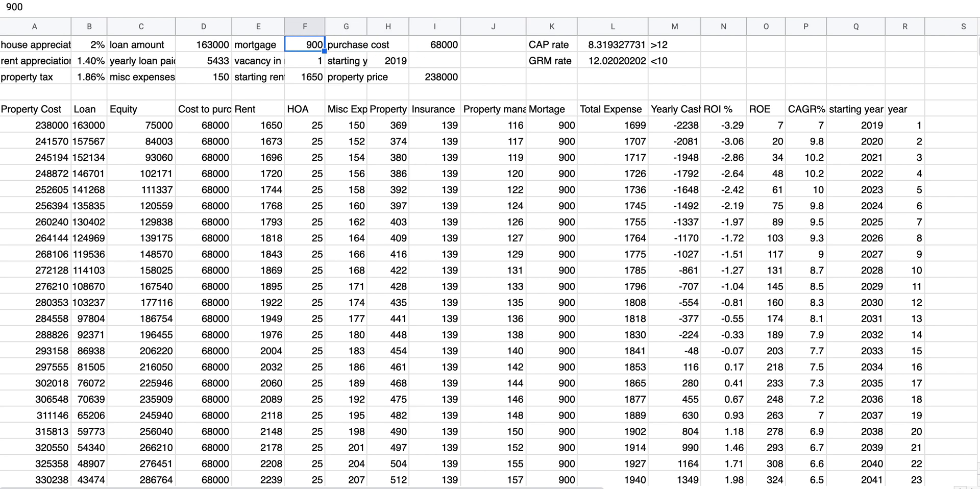
pyautogui.write('919')
pyautogui.press('Return')
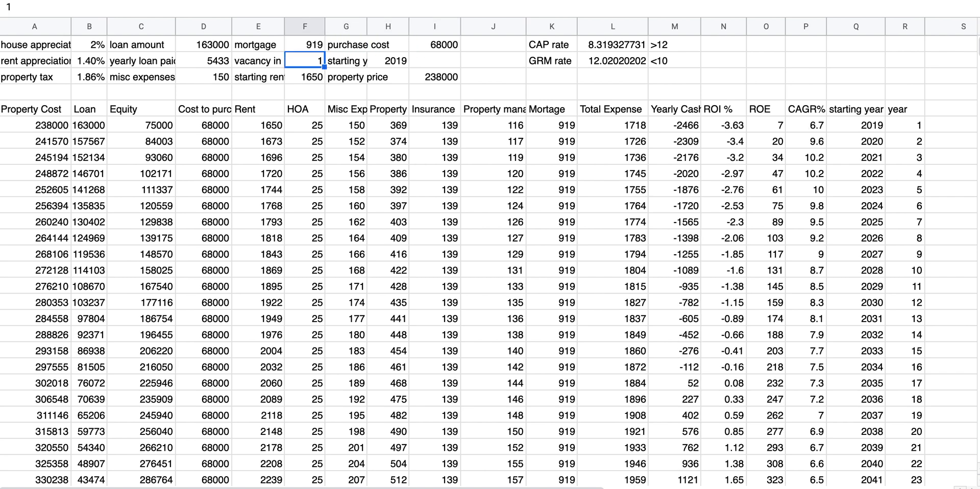
# Review the starting rent in F3 and the rent appreciation rate in B2
pyautogui.press('Left')
pyautogui.press('Left')
pyautogui.press('Down')
pyautogui.press('Right')
pyautogui.press('Right')
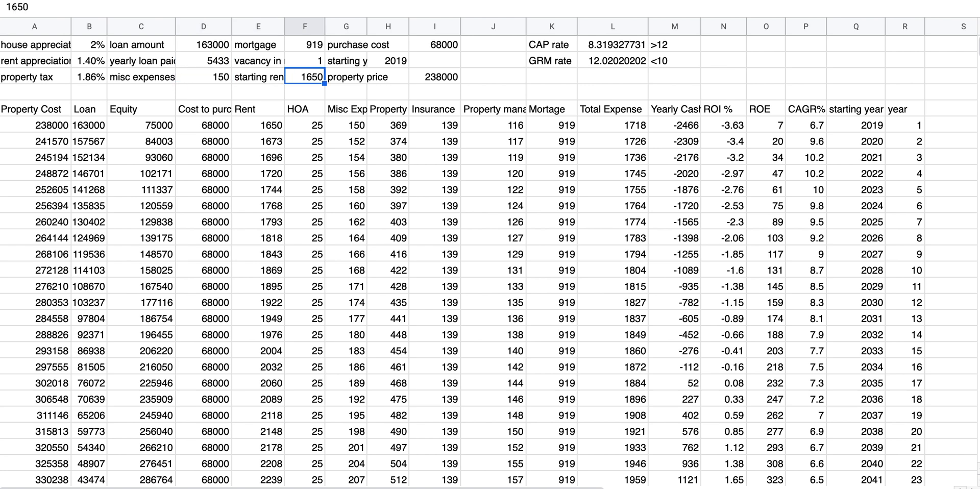
pyautogui.press('Left')
pyautogui.press('Left')
pyautogui.press('Left')
pyautogui.press('Left')
pyautogui.press('Up')
pyautogui.press('Up')
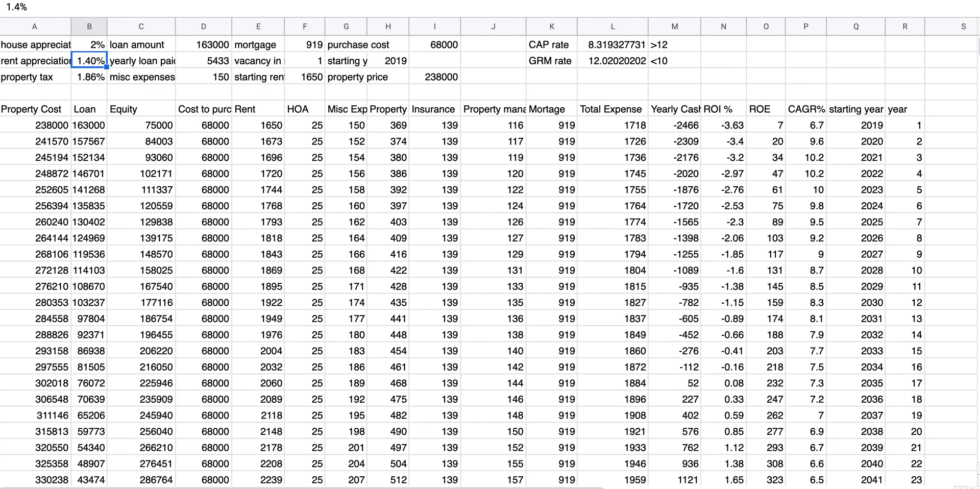
# Go across the year 1 row and inspect the yearly cash flow formula in M6
pyautogui.press('Down')
pyautogui.press('Down')
pyautogui.press('Down')
pyautogui.press('Down')
pyautogui.press('Down')
pyautogui.press('Right')
pyautogui.press('Right')
pyautogui.press('Right')
pyautogui.press('Right')
pyautogui.press('Right')
pyautogui.press('Right')
pyautogui.press('Right')
pyautogui.press('Right')
pyautogui.press('Right')
pyautogui.press('Right')
pyautogui.press('Right')
pyautogui.press('Right')
pyautogui.press('Left')
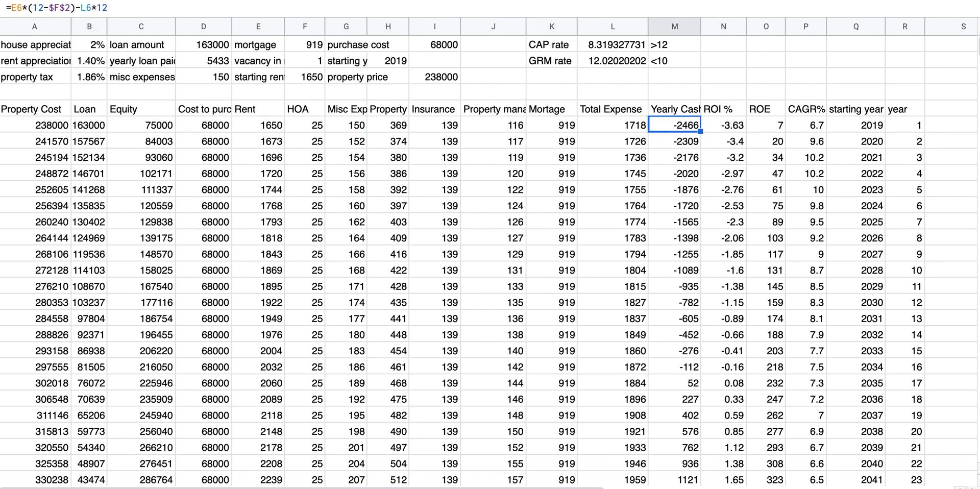
# Highlight the yearly cash flow values from year 1 through year 17 in column M
pyautogui.hotkey('shift', 'Down')
pyautogui.hotkey('shift', 'Down')
pyautogui.hotkey('shift', 'Down')
pyautogui.hotkey('shift', 'Down')
pyautogui.hotkey('shift', 'Down')
pyautogui.hotkey('shift', 'Down')
pyautogui.hotkey('shift', 'Down')
pyautogui.hotkey('shift', 'Down')
pyautogui.hotkey('shift', 'Down')
pyautogui.hotkey('shift', 'Down')
pyautogui.hotkey('shift', 'Down')
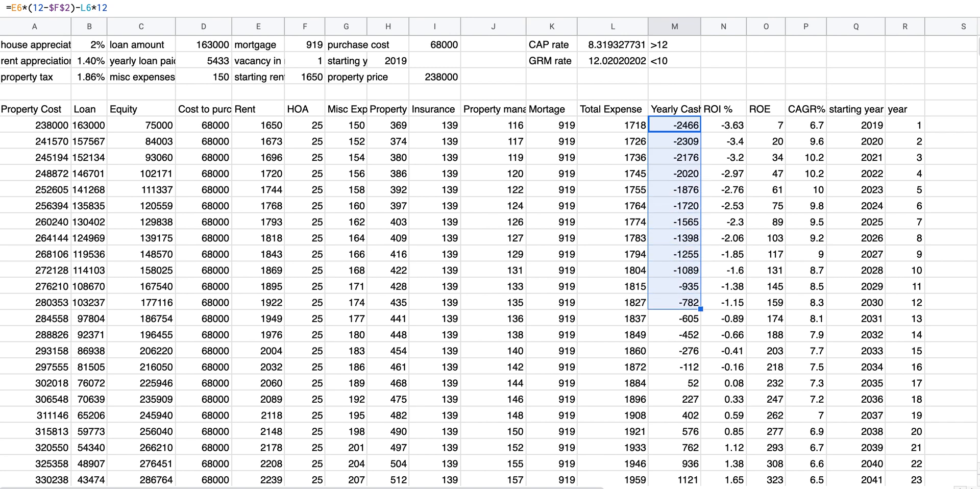
pyautogui.hotkey('shift', 'Down')
pyautogui.hotkey('shift', 'Down')
pyautogui.hotkey('shift', 'Down')
pyautogui.hotkey('shift', 'Down')
pyautogui.hotkey('shift', 'Down')
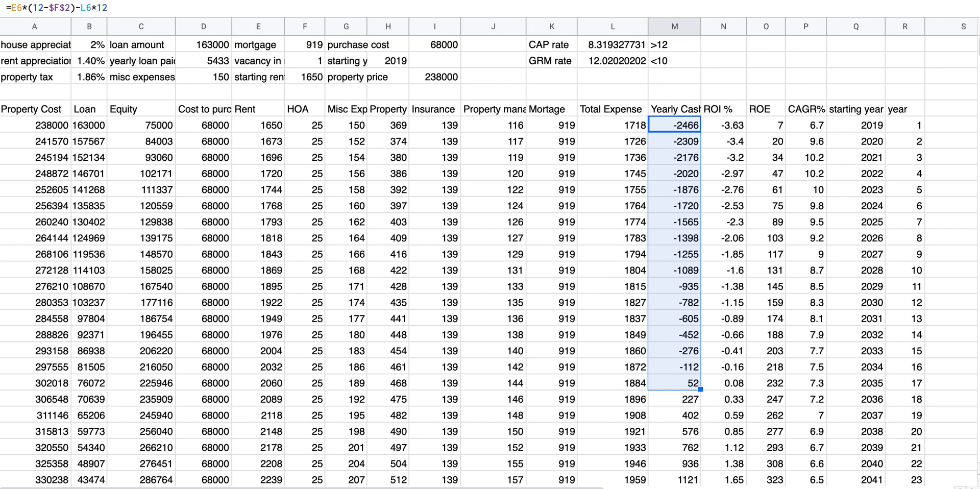
# Inspect the year 30 CAGR, equity, loan and property cost formulas in row 35
pyautogui.scroll(-5, 283, 125)
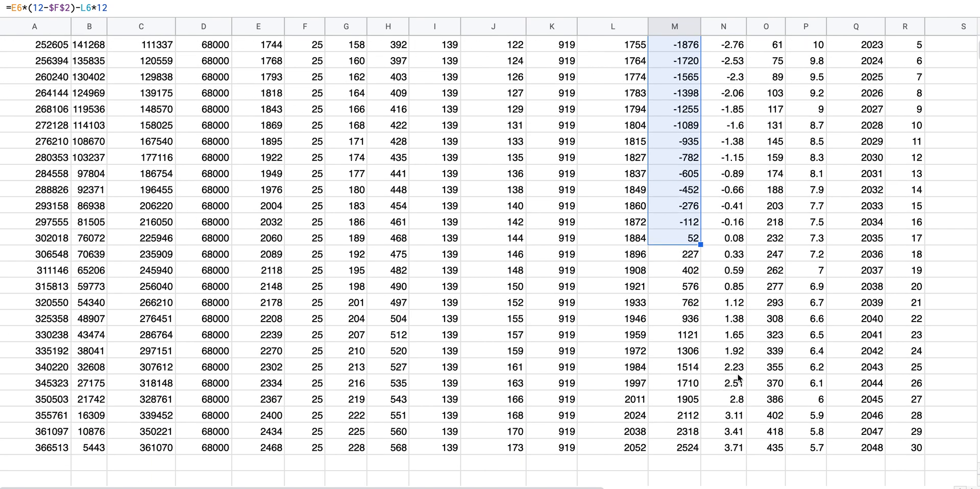
pyautogui.click(816, 447)
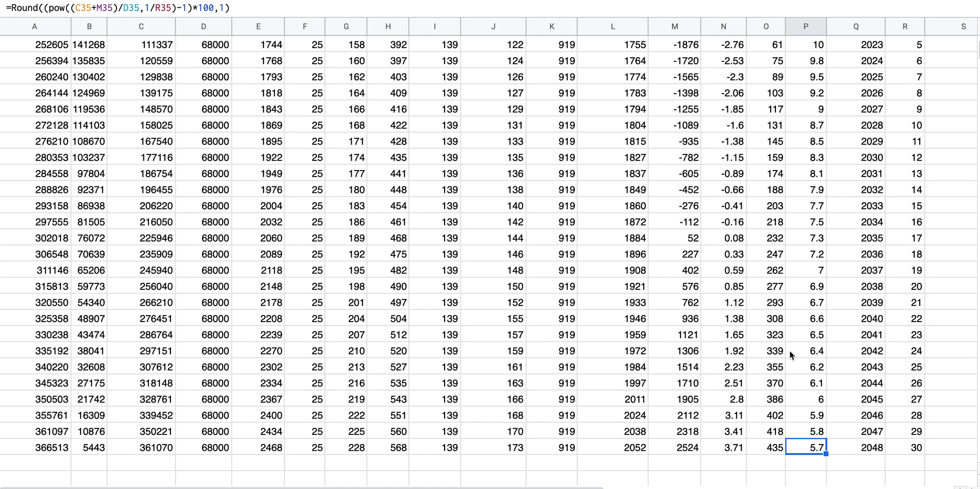
pyautogui.click(149, 448)
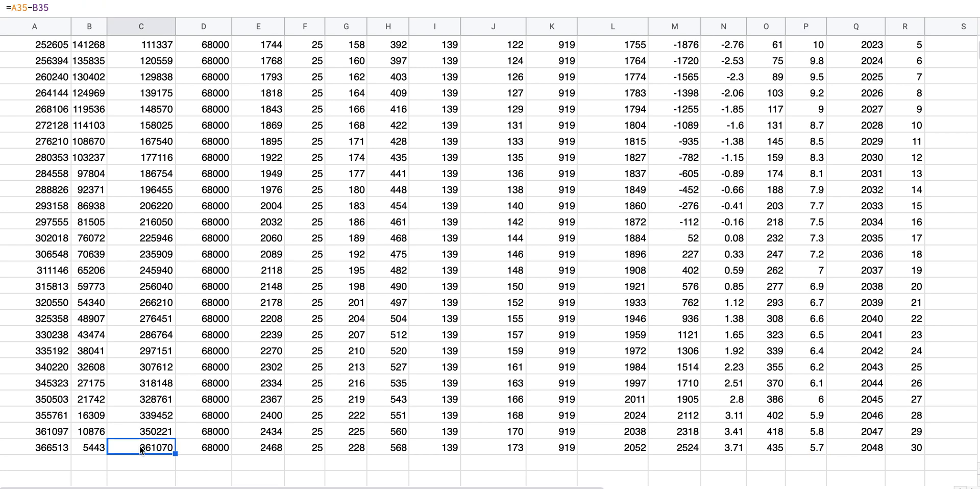
pyautogui.click(94, 447)
pyautogui.click(56, 448)
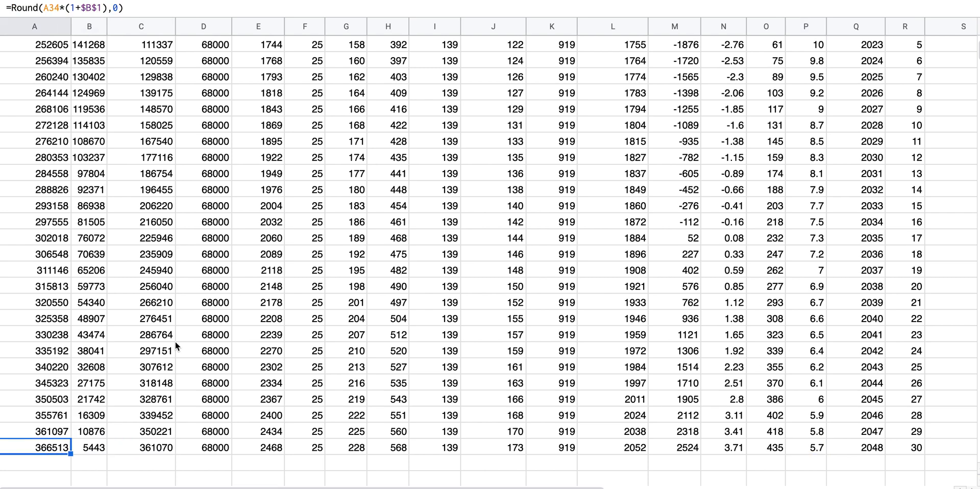
# Point out the Yearly Cash flow, ROI %, ROE and Loan column headers in row 5
pyautogui.scroll(3, 176, 338)
pyautogui.scroll(6, 176, 339)
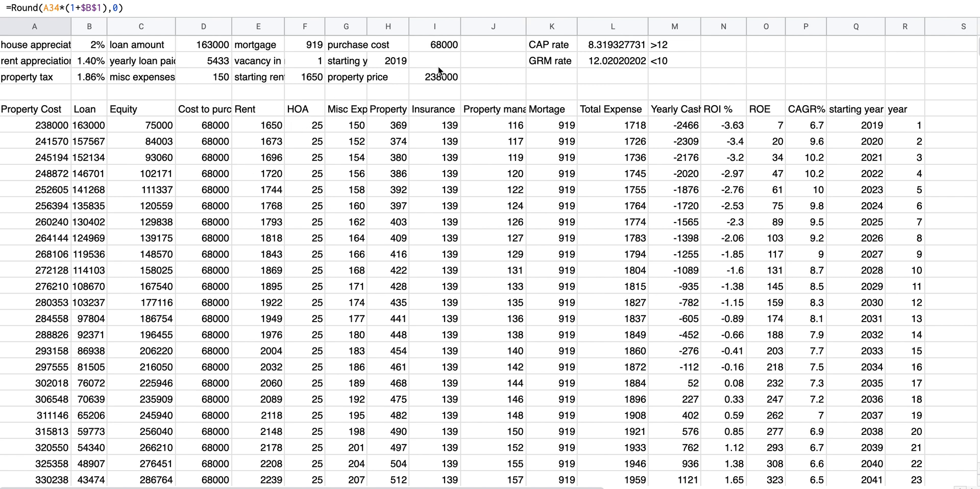
pyautogui.click(666, 108)
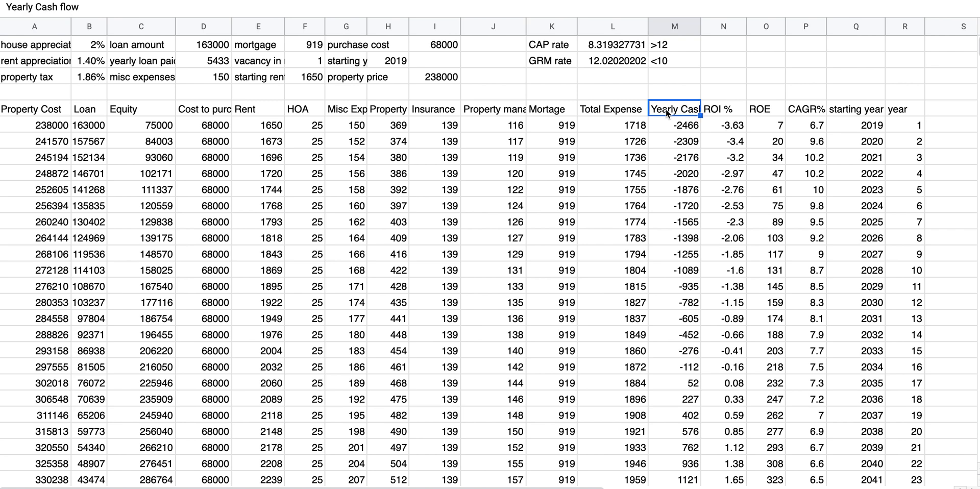
pyautogui.click(722, 110)
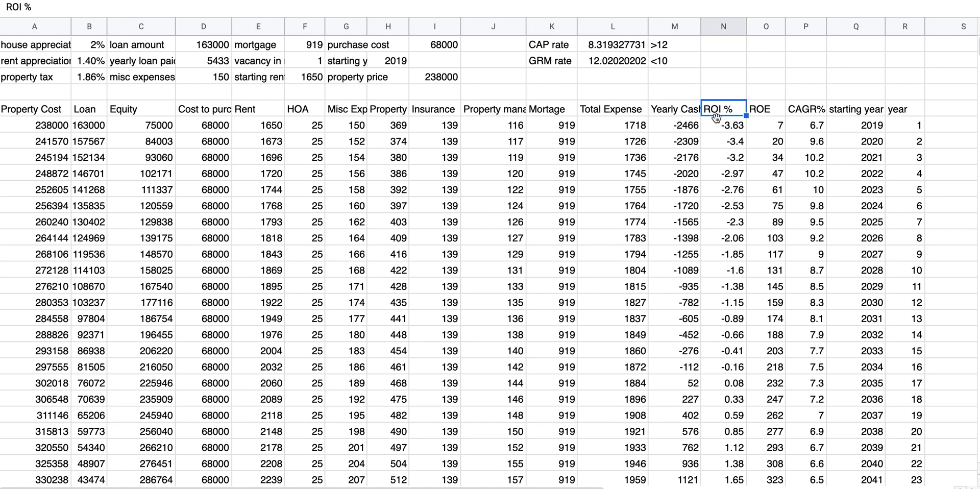
pyautogui.click(769, 113)
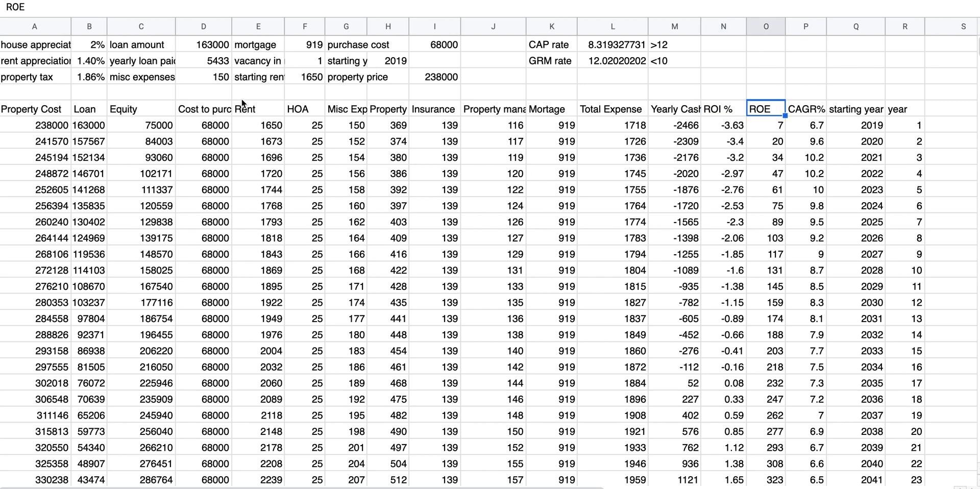
pyautogui.click(97, 114)
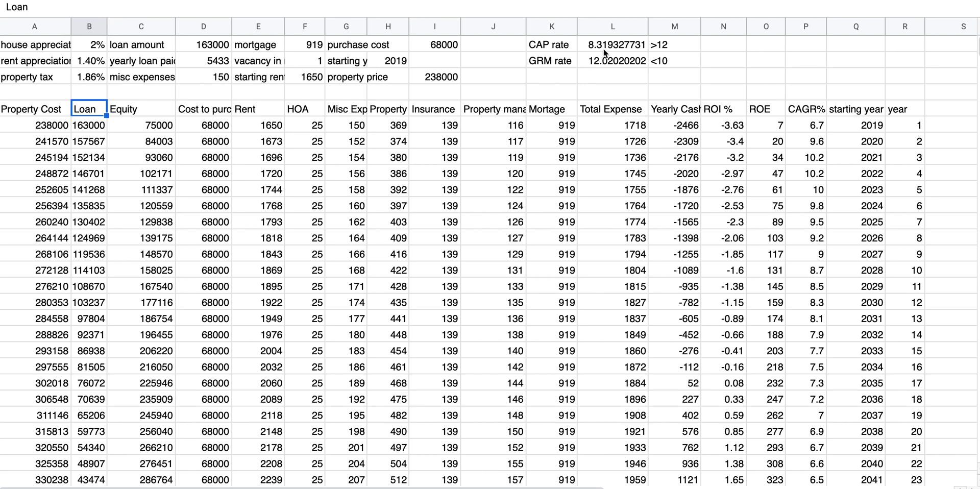
# Set the starting rent in F3 to 1700
pyautogui.click(302, 78)
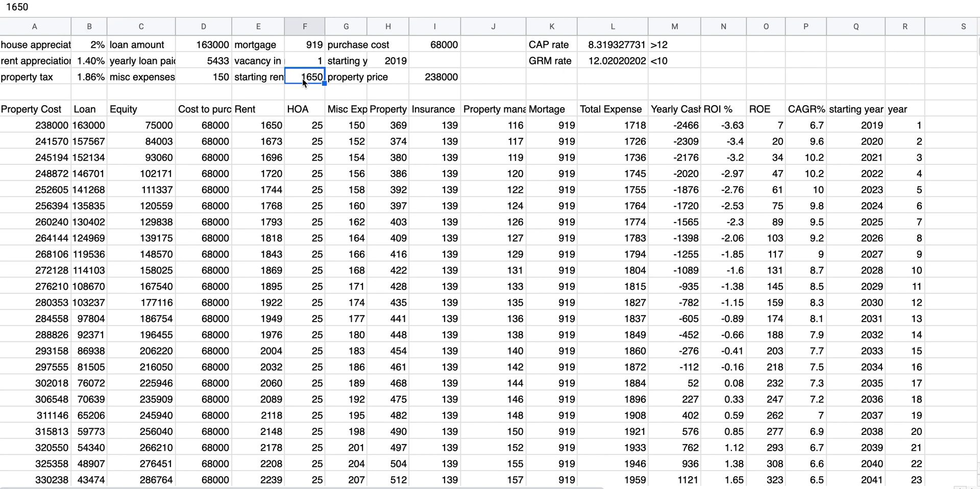
pyautogui.press('BackSpace')
pyautogui.write('1700')
pyautogui.press('Return')
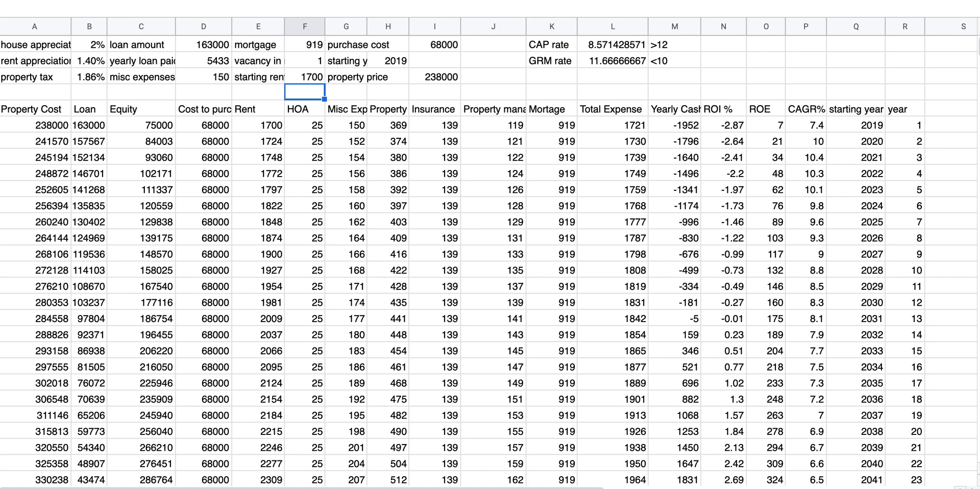
# Set the property price in I3 to 230000
pyautogui.press('Up')
pyautogui.press('Up')
pyautogui.press('Right')
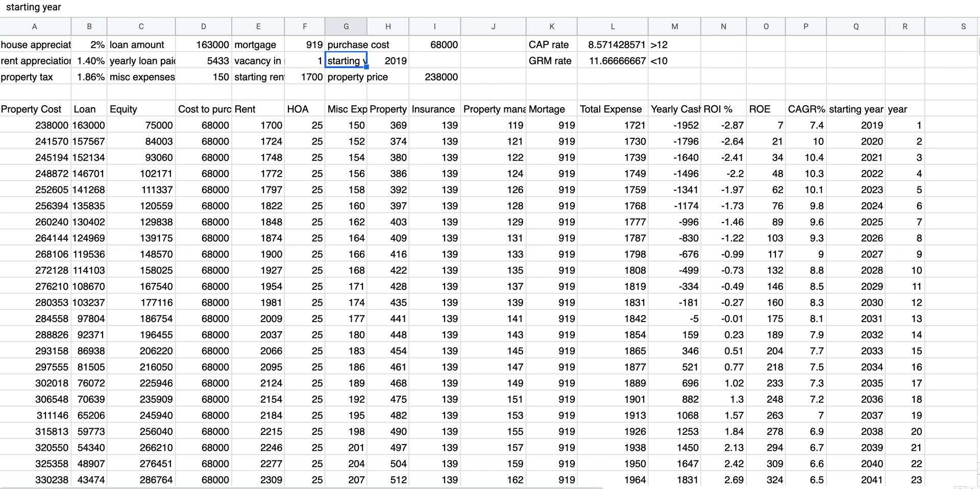
pyautogui.press('Right')
pyautogui.press('Down')
pyautogui.press('Right')
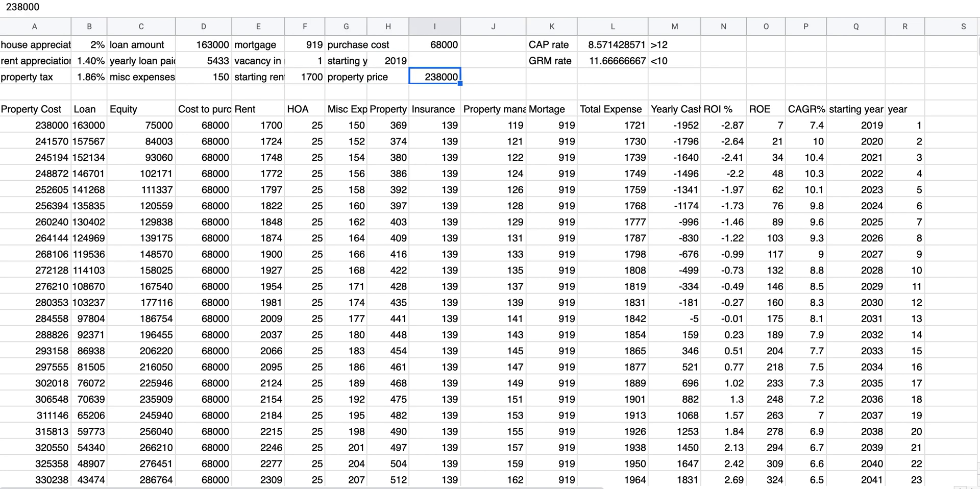
pyautogui.write('230')
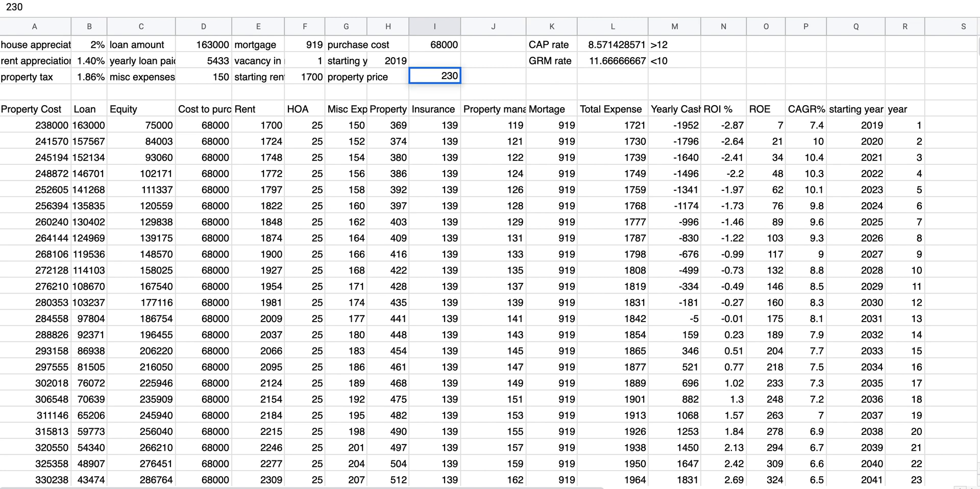
pyautogui.write('000')
pyautogui.press('Return')
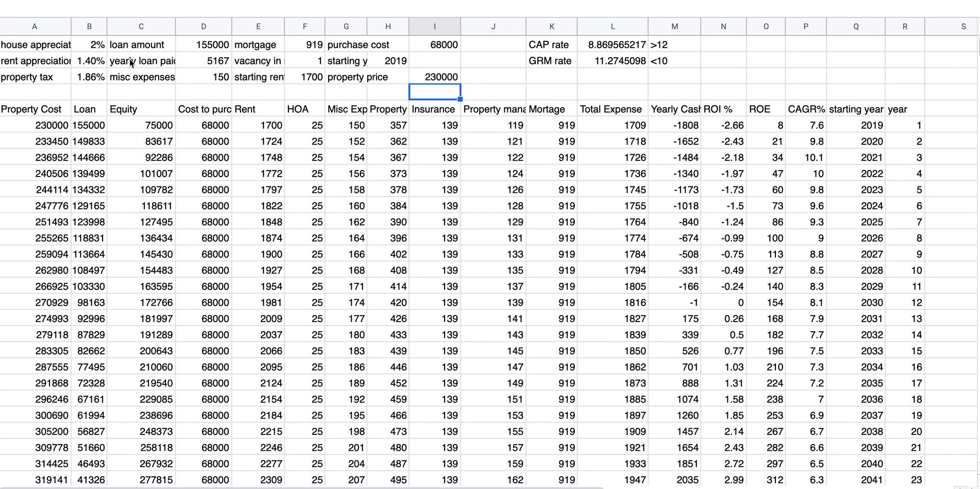
# Replace the loan amount formula in D1 with the fixed value 140000
pyautogui.click(212, 49)
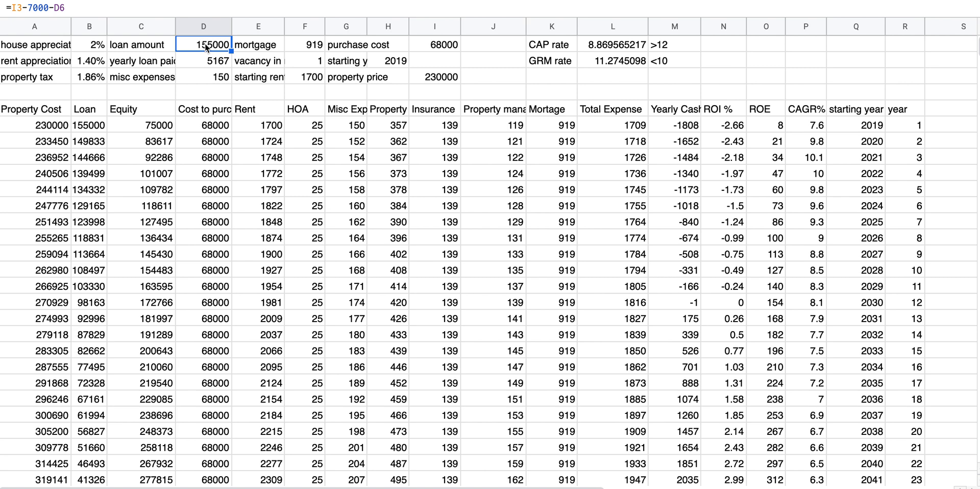
pyautogui.write('140000')
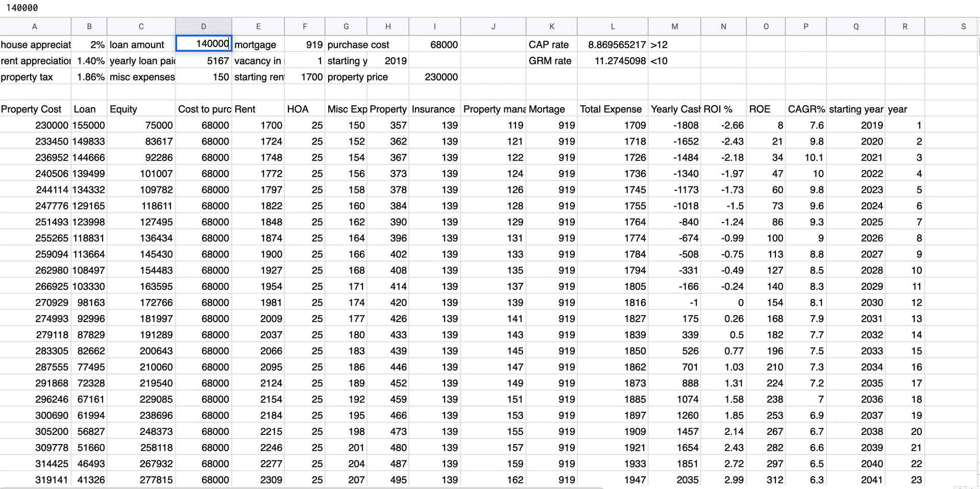
pyautogui.press('Return')
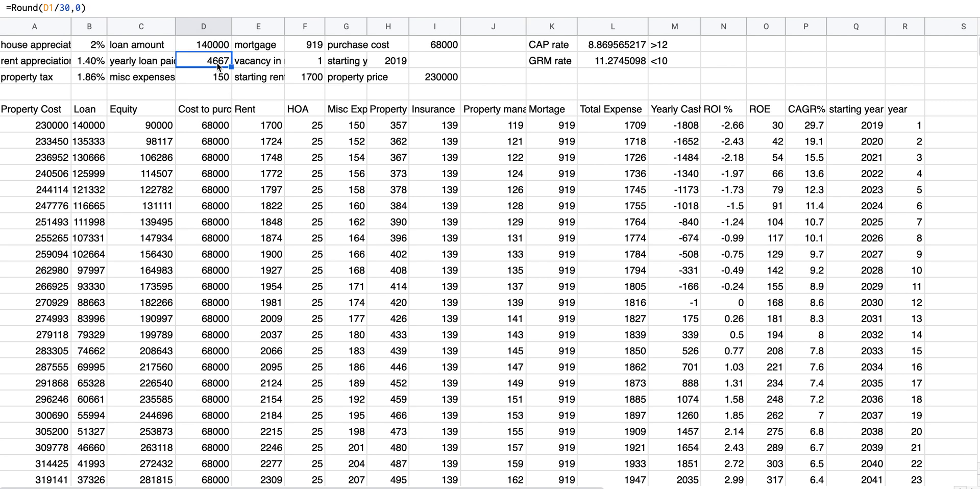
# Set the vacancy in F2 to 0 and the starting rent in F3 to 1725
pyautogui.click(316, 67)
pyautogui.write('0')
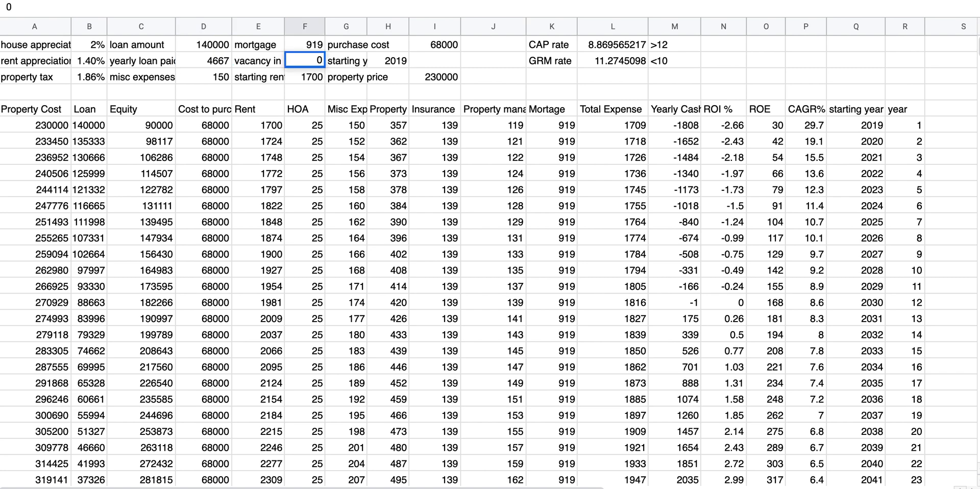
pyautogui.press('Return')
pyautogui.write('1725')
pyautogui.press('Return')
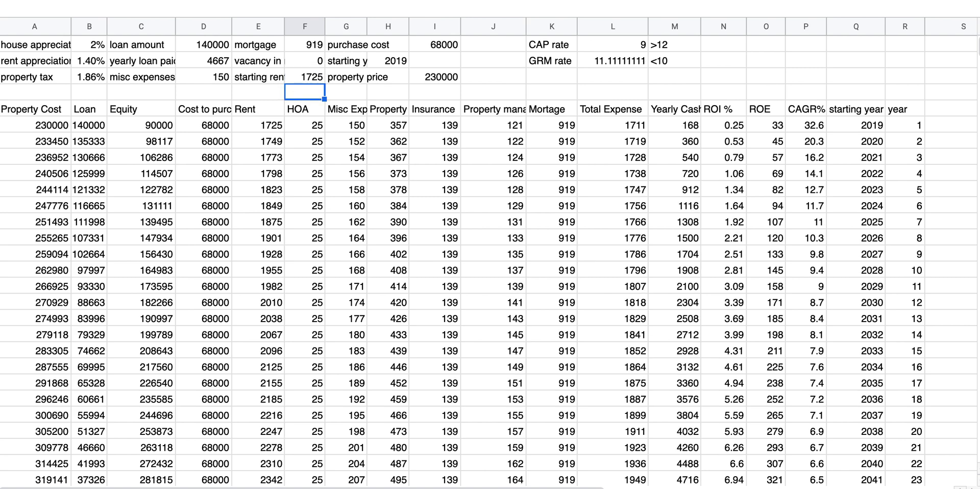
# Highlight the yearly cash flow values for years 1 to 6 in column M
pyautogui.click(687, 125)
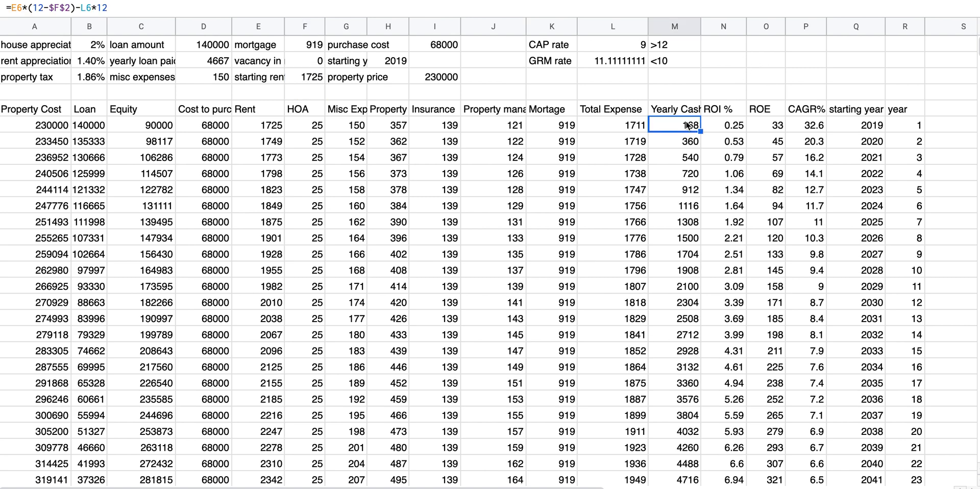
pyautogui.hotkey('shift', 'Down')
pyautogui.hotkey('shift', 'Down')
pyautogui.hotkey('shift', 'Down')
pyautogui.hotkey('shift', 'Down')
pyautogui.hotkey('shift', 'Down')
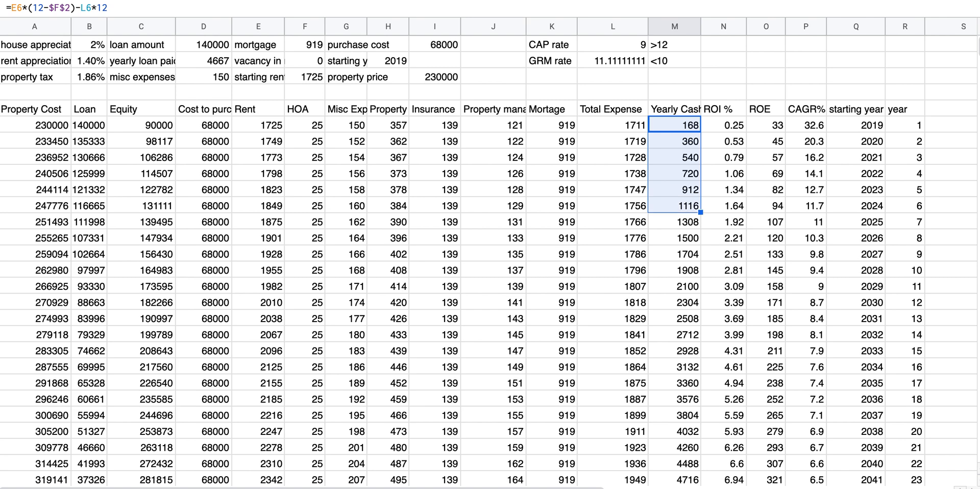
# Review the loan amount, property price and vacancy inputs against the yearly cash flow of the first four years
pyautogui.click(221, 45)
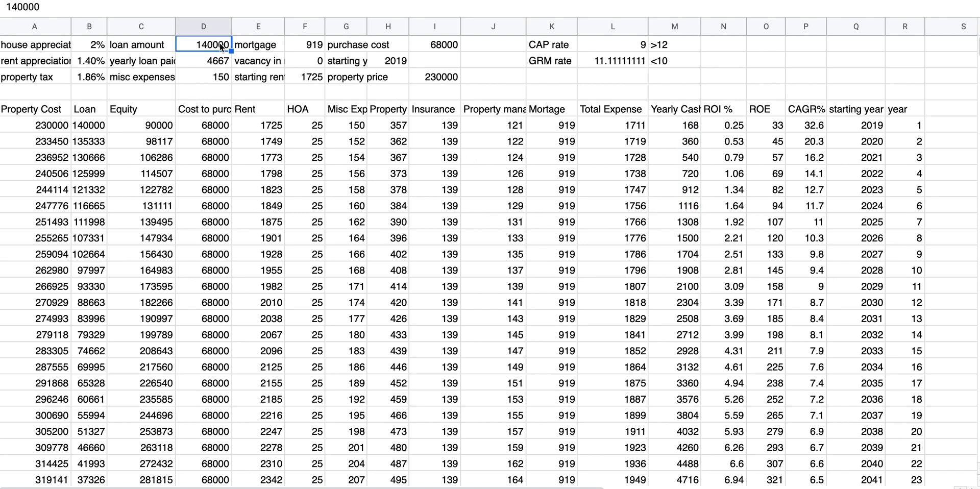
pyautogui.click(434, 77)
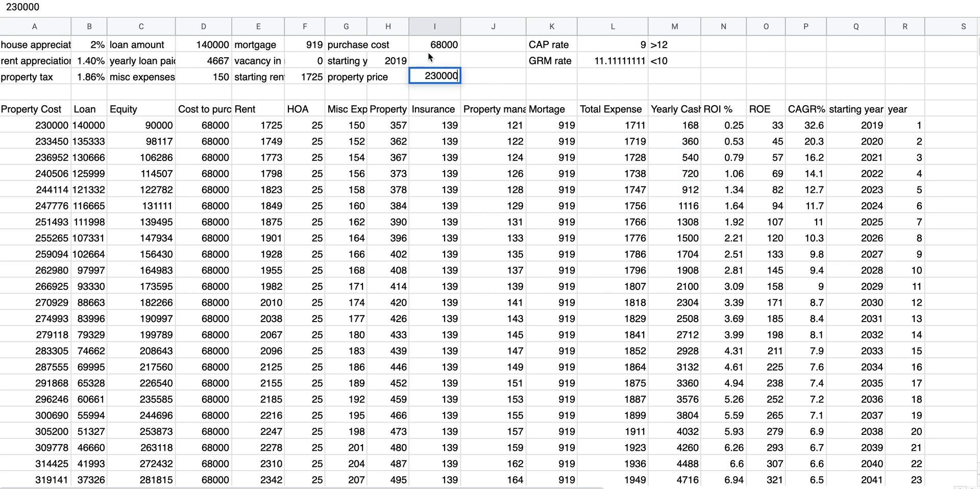
pyautogui.click(212, 44)
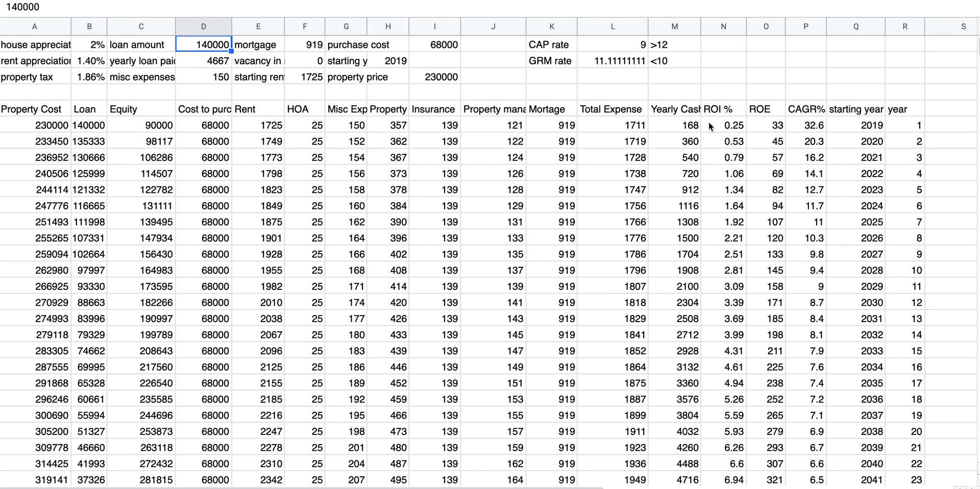
pyautogui.moveTo(693, 109); pyautogui.dragTo(689, 174)
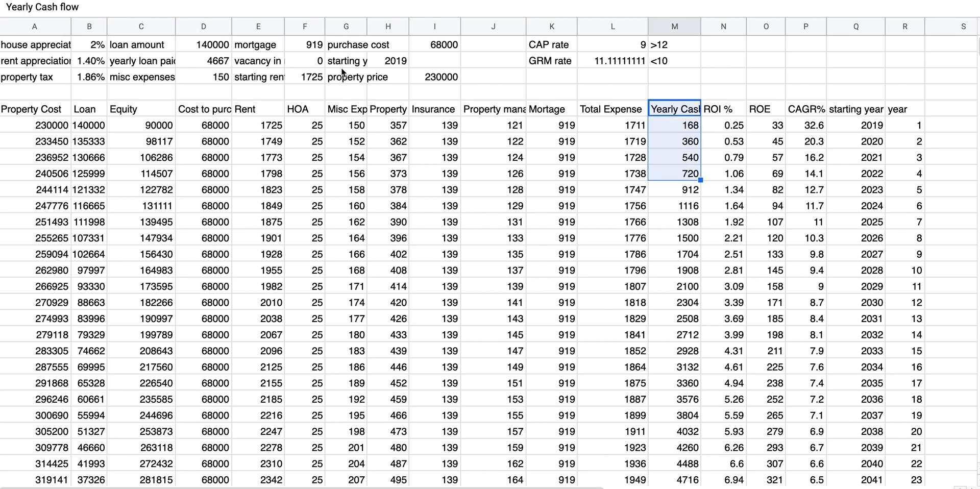
pyautogui.click(306, 65)
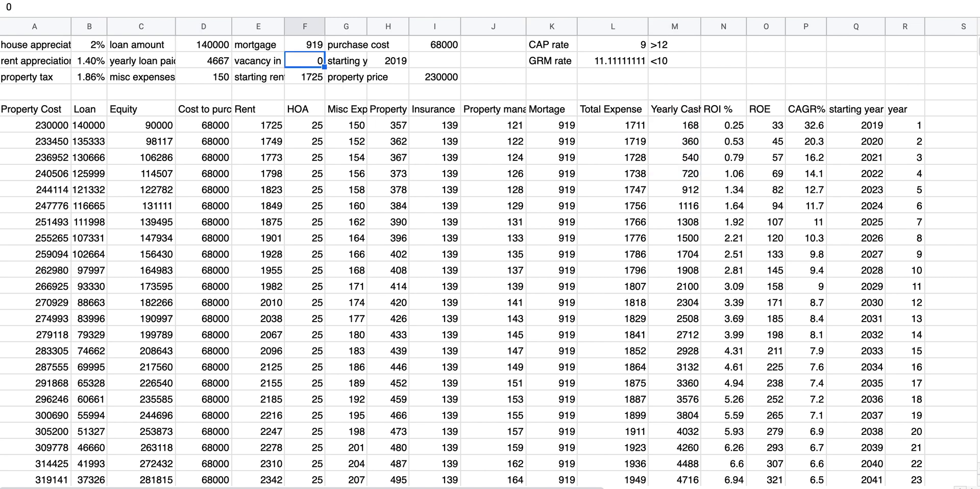
# Re-enter the starting rent in F3 as 1725
pyautogui.press('Down')
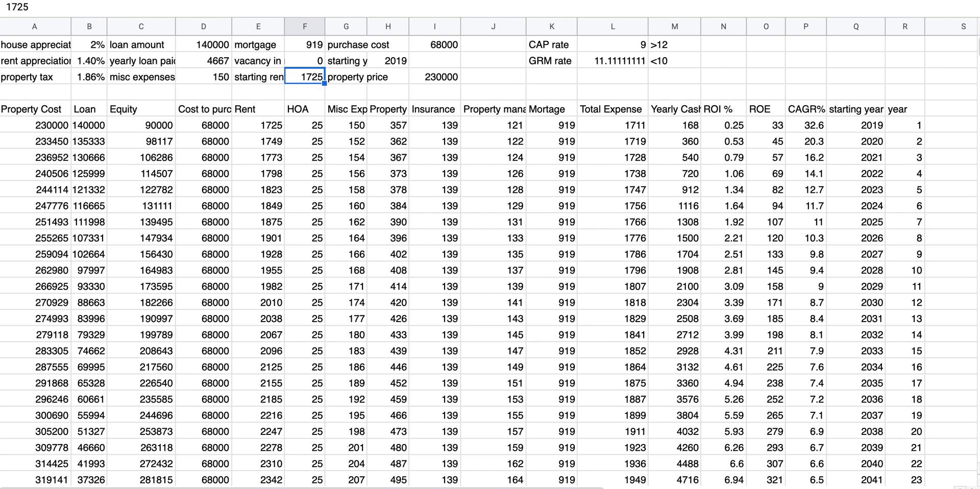
pyautogui.write('17')
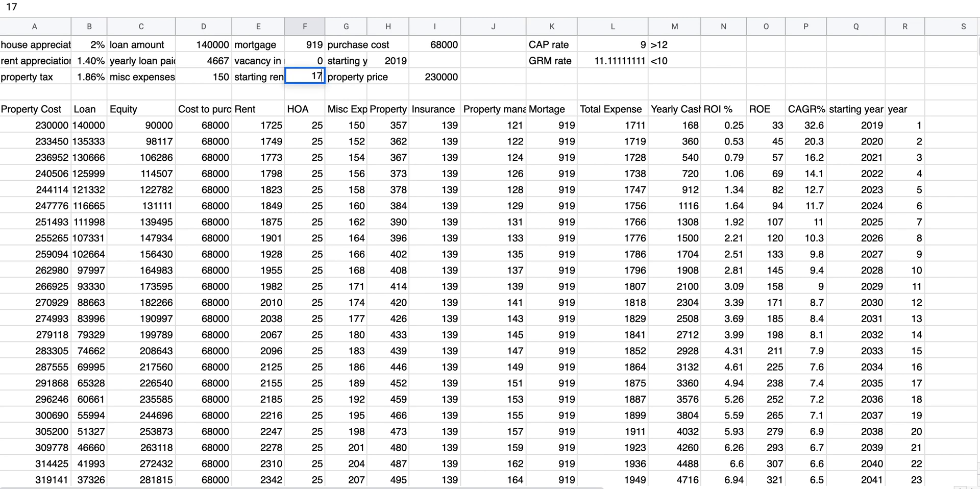
pyautogui.click(383, 141)
pyautogui.click(318, 79)
pyautogui.write('1')
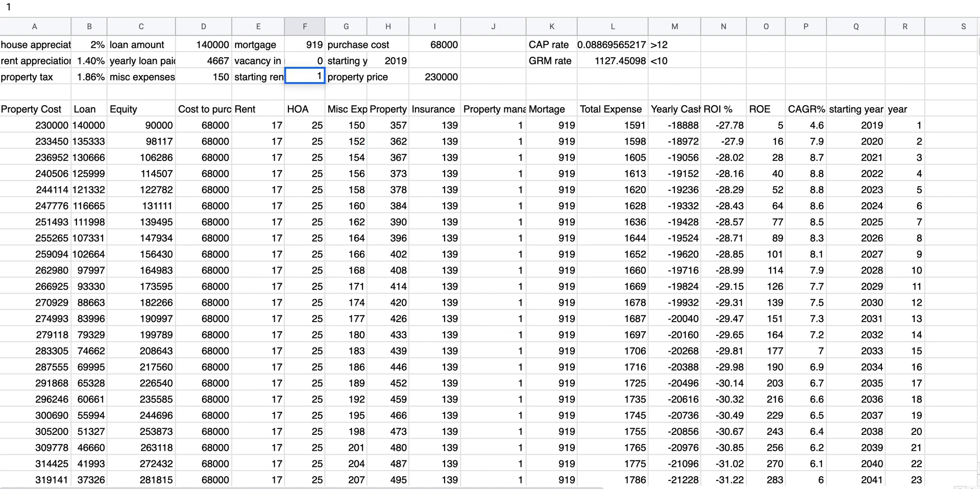
pyautogui.write('725')
pyautogui.press('Return')
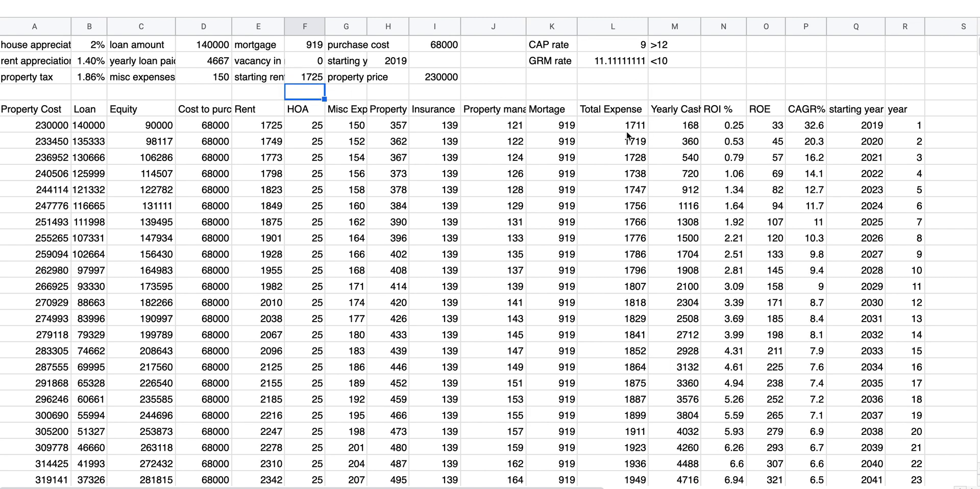
# Inspect the CAP rate formula in L1 and the property price input in I3
pyautogui.click(637, 47)
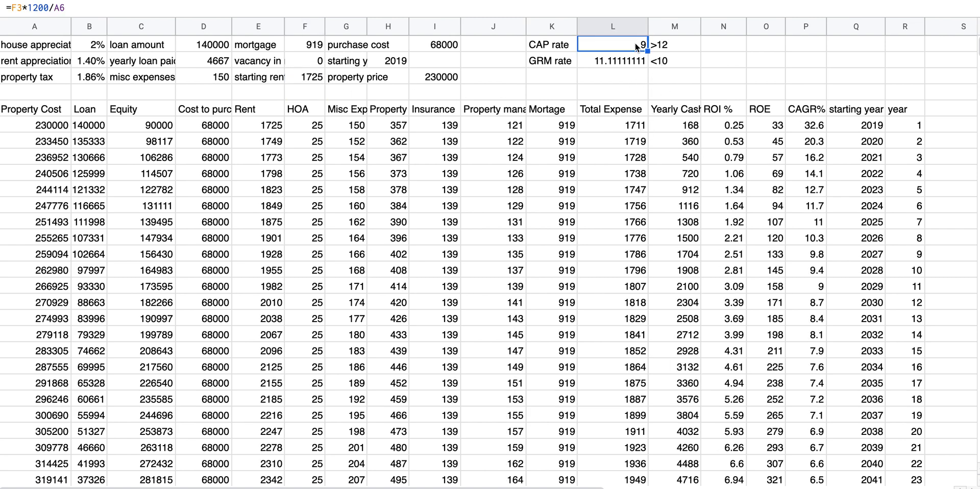
pyautogui.click(440, 78)
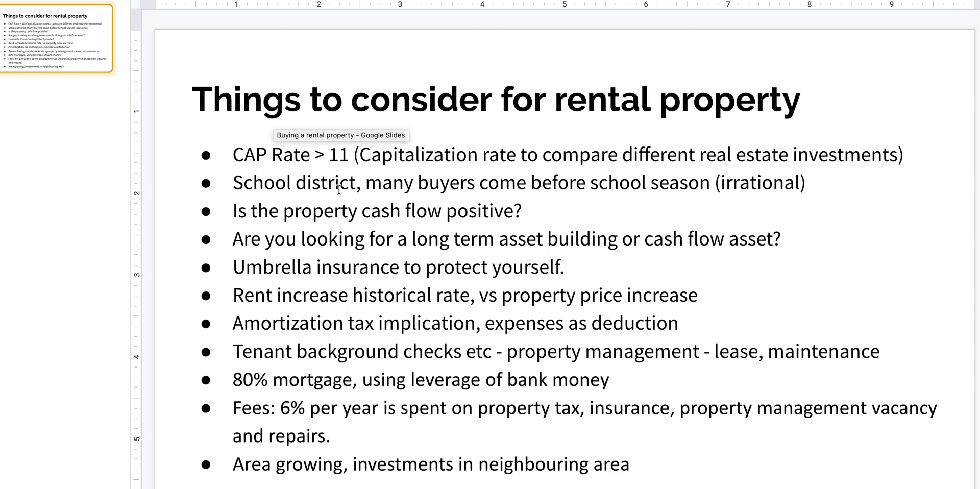
# Review the title and CAP rate point on the "Things to consider for rental property" slide in Google Slides
pyautogui.click(364, 99)
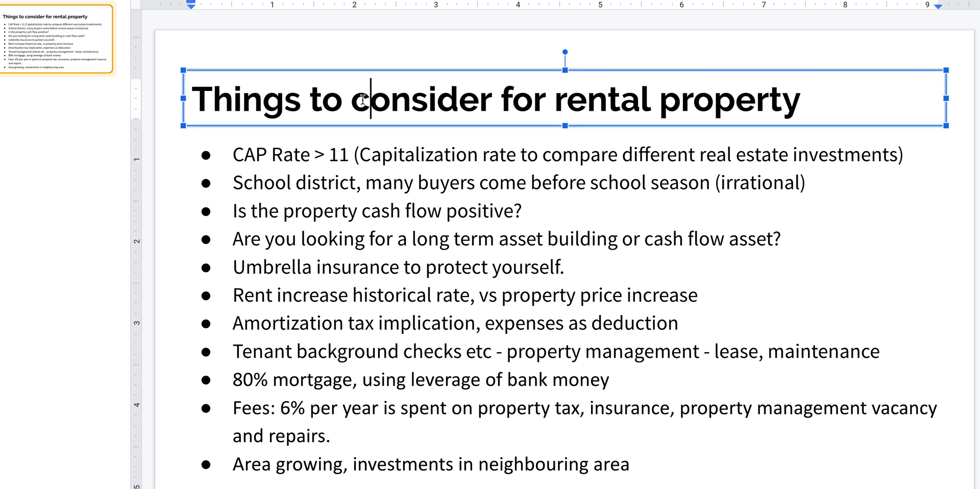
pyautogui.click(333, 150)
pyautogui.click(108, 188)
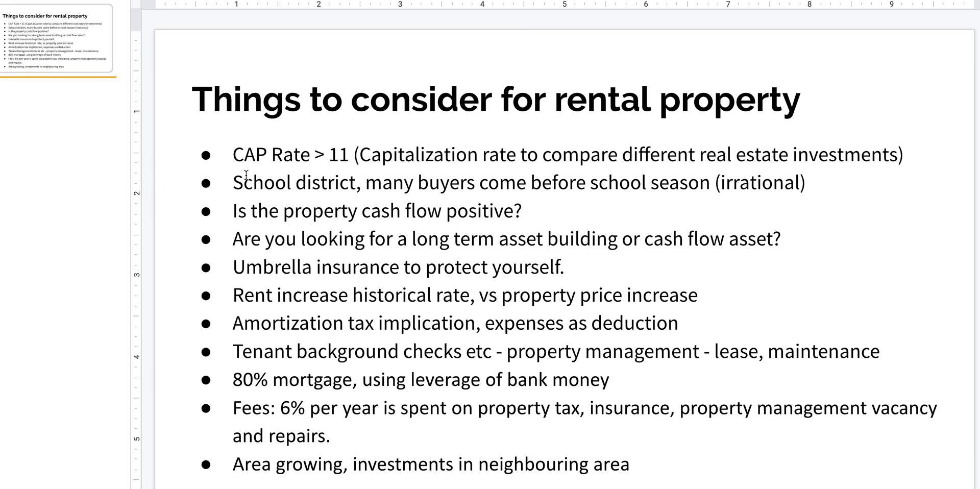